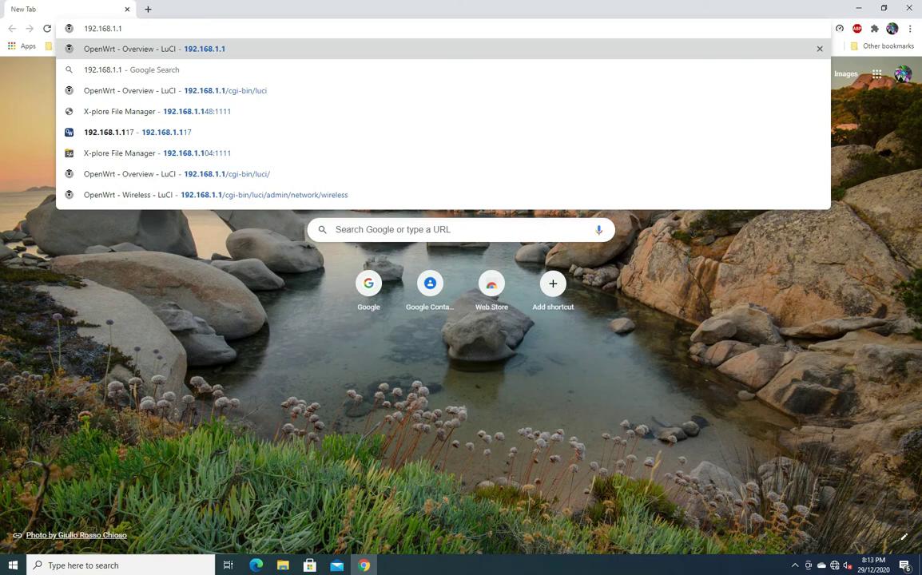
Step: Load and refresh the router's status overview at 192.168.1.1
key(Return)
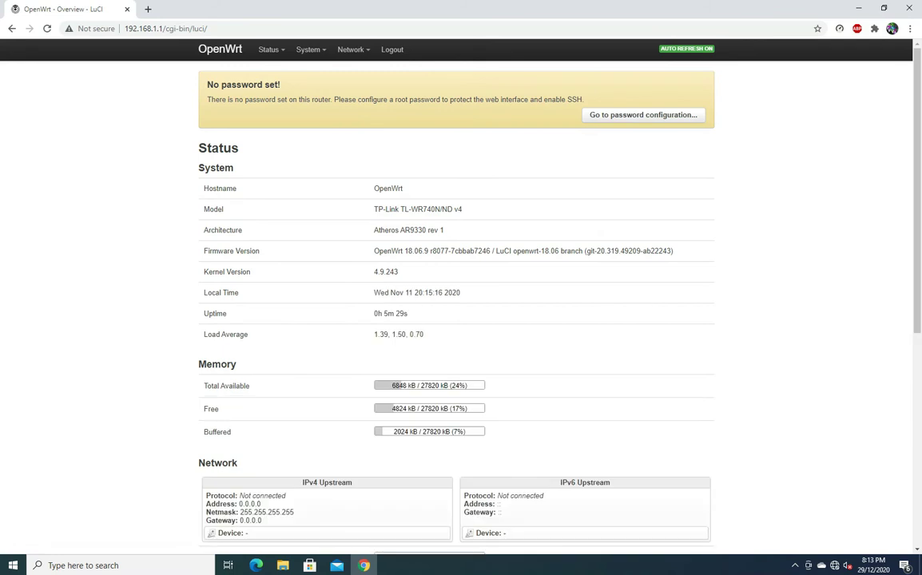
scroll(460, 304, down, 3)
scroll(461, 304, up, 2)
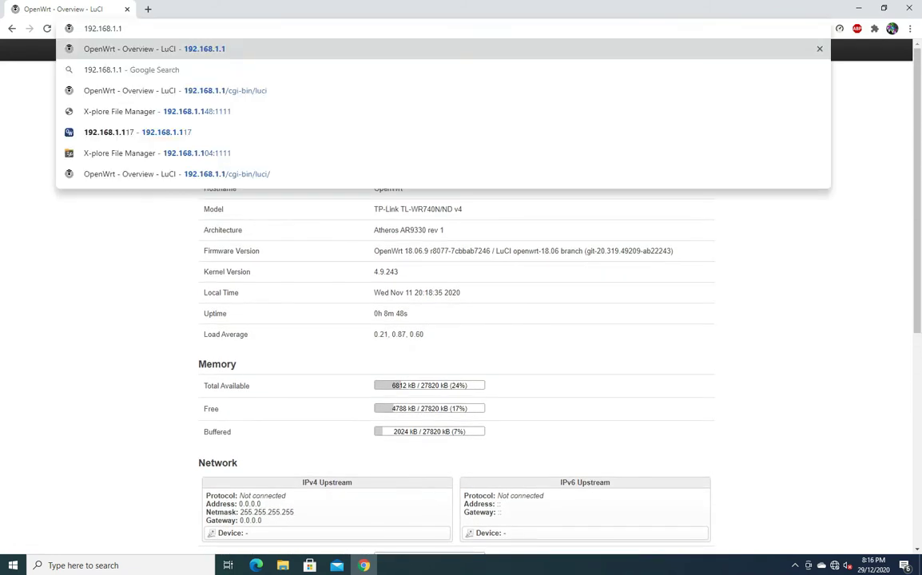
key(Return)
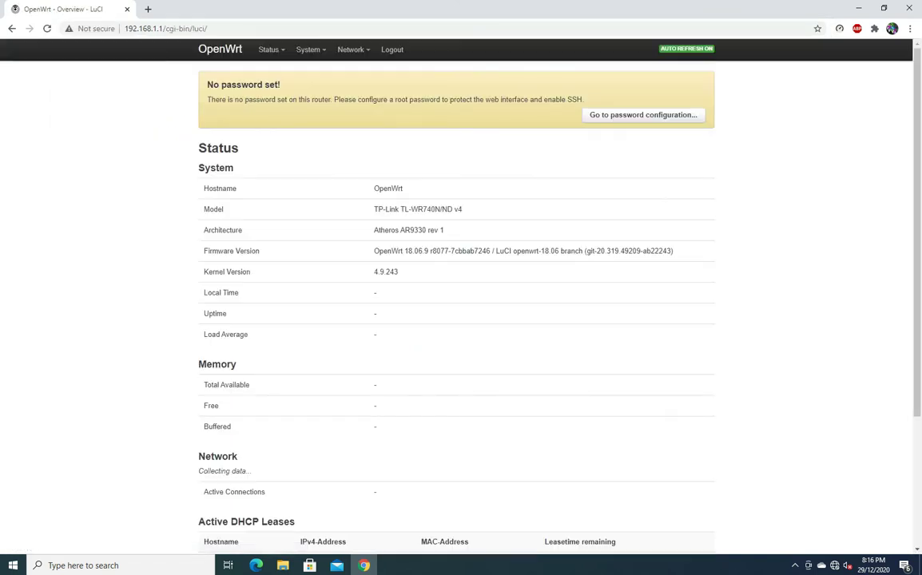
mouse_move(351, 50)
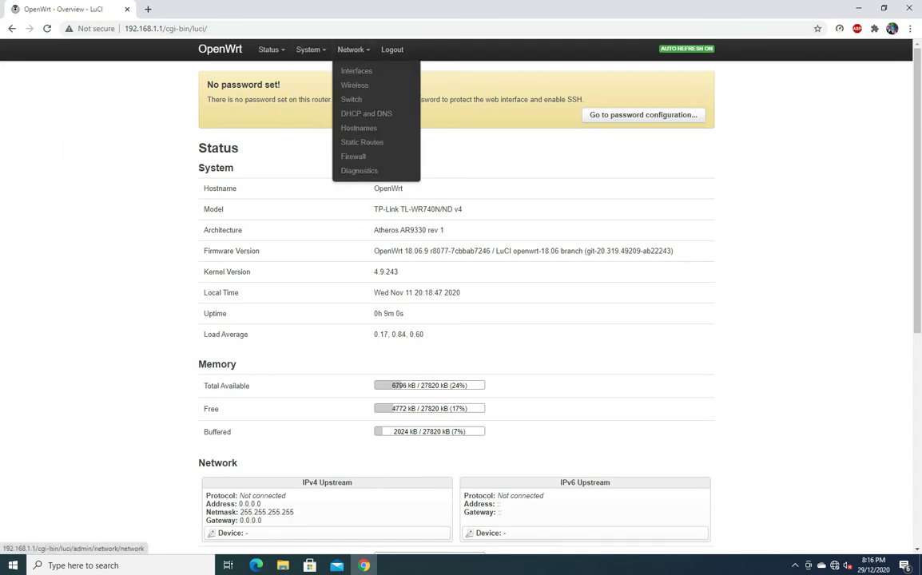
Step: Change the LAN interface's IPv4 address to 192.168.5.1 and save and apply it
click(357, 71)
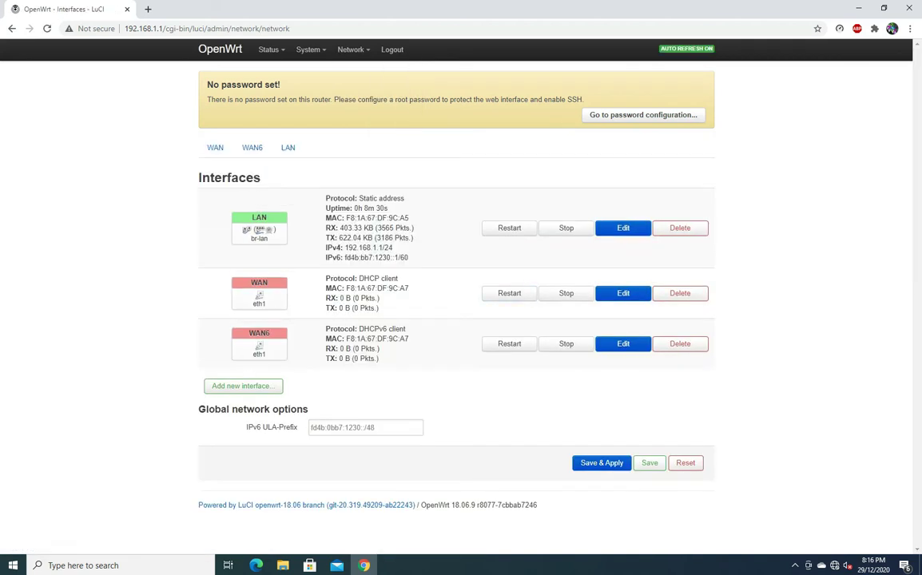
click(623, 227)
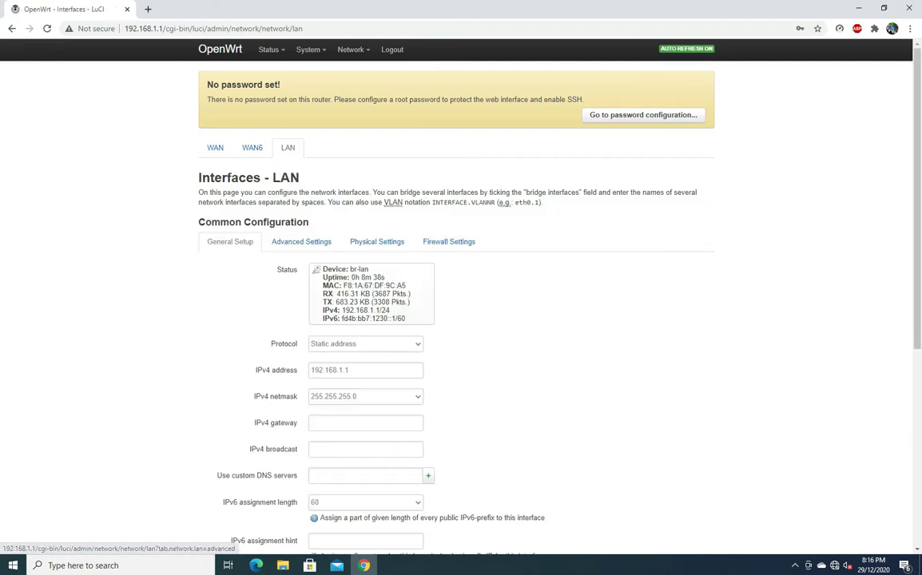
scroll(461, 320, down, 1)
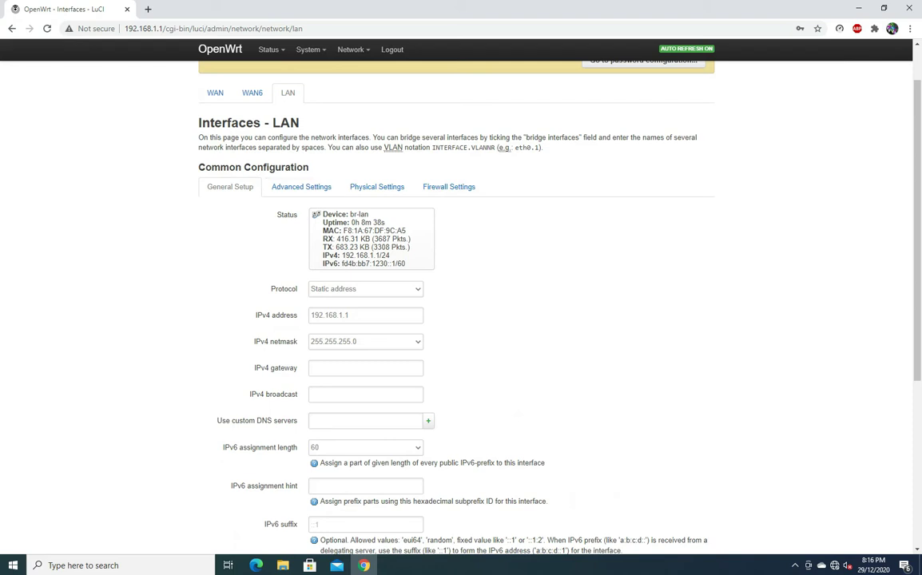
click(346, 315)
key(BackSpace)
key(BackSpace)
text(.5)
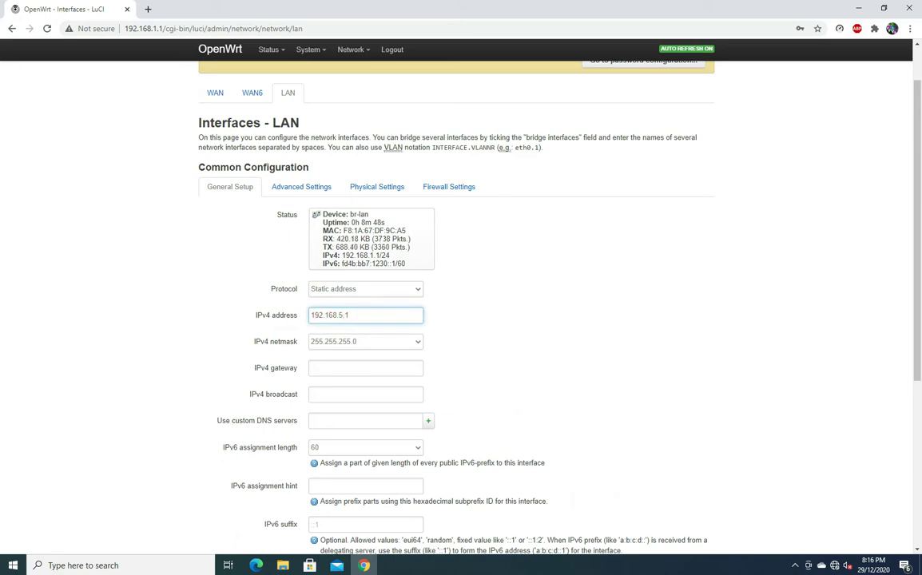
scroll(455, 304, down, 3)
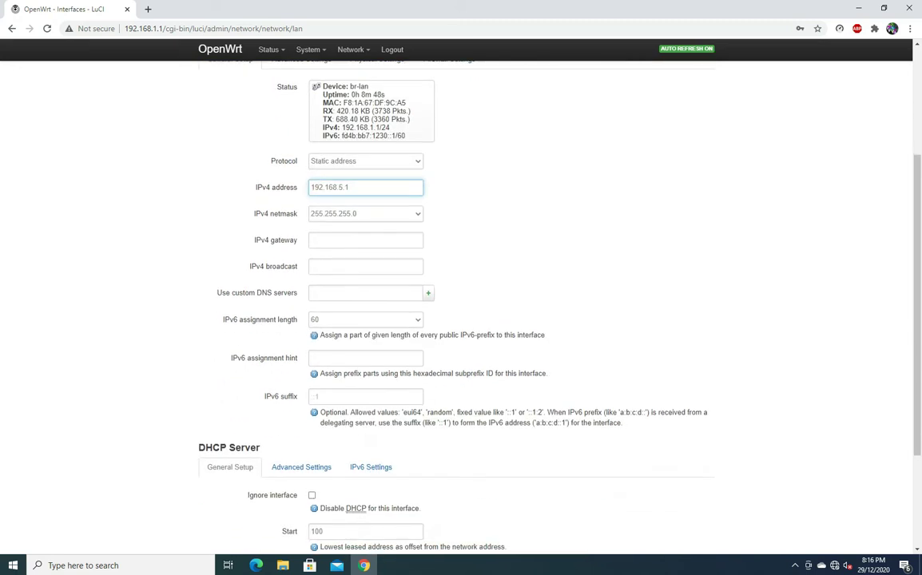
scroll(455, 304, down, 4)
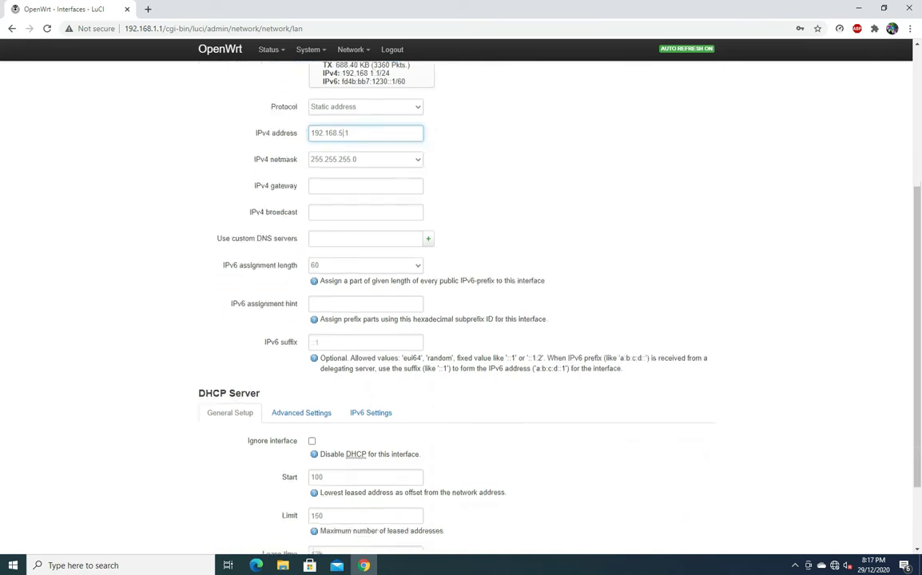
click(602, 504)
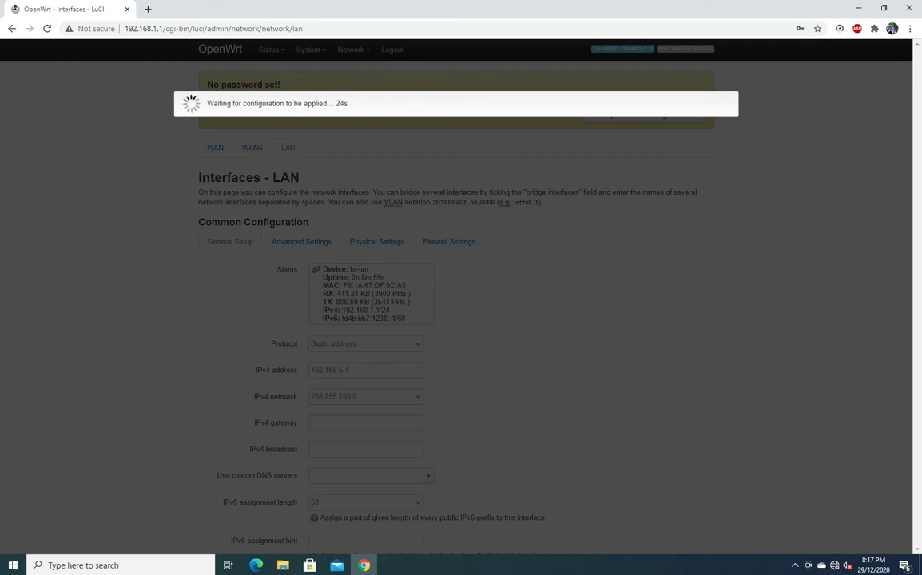
Step: Open Windows Network & Internet settings from the taskbar network list
click(834, 565)
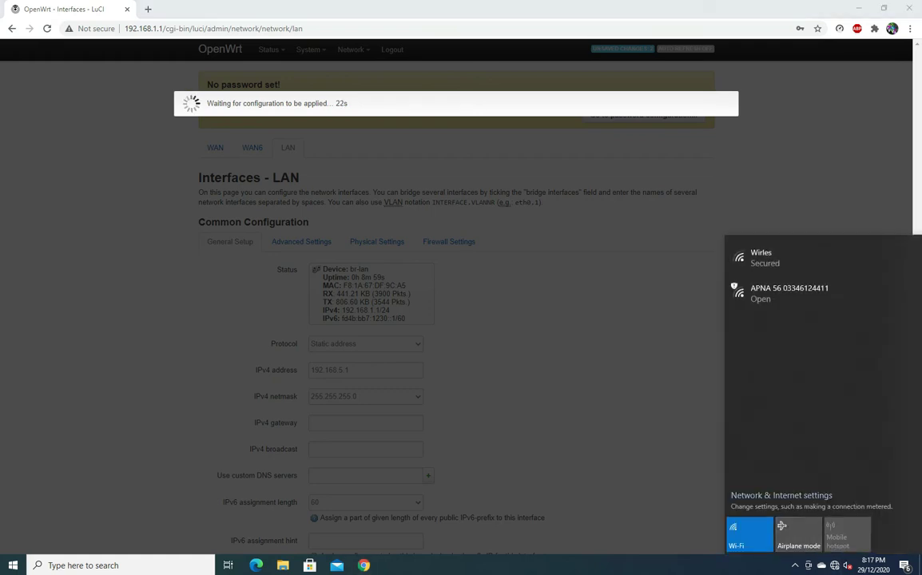
click(762, 495)
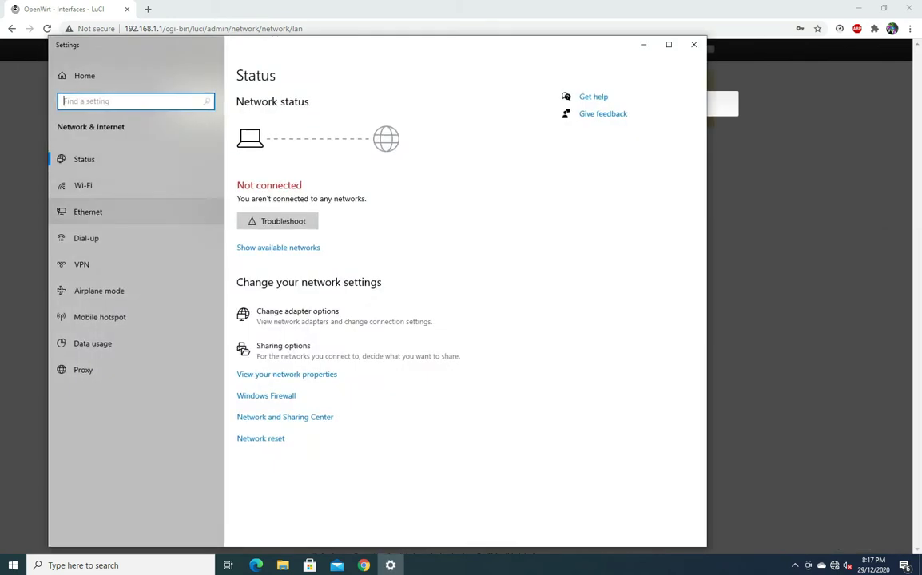
Step: Confirm the Ethernet details show IPv4 192.168.5.249 and gateway 192.168.5.1, then close the windows
click(89, 212)
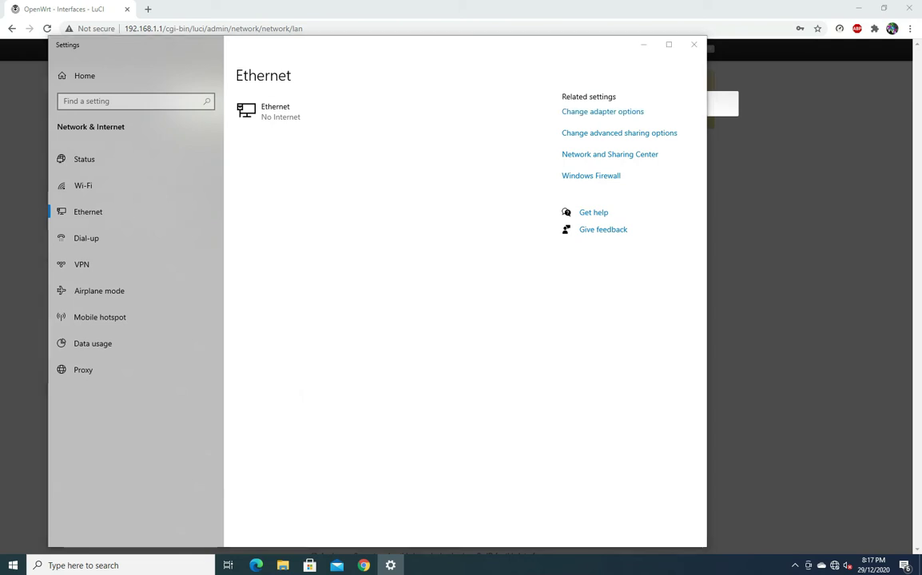
double_click(289, 275)
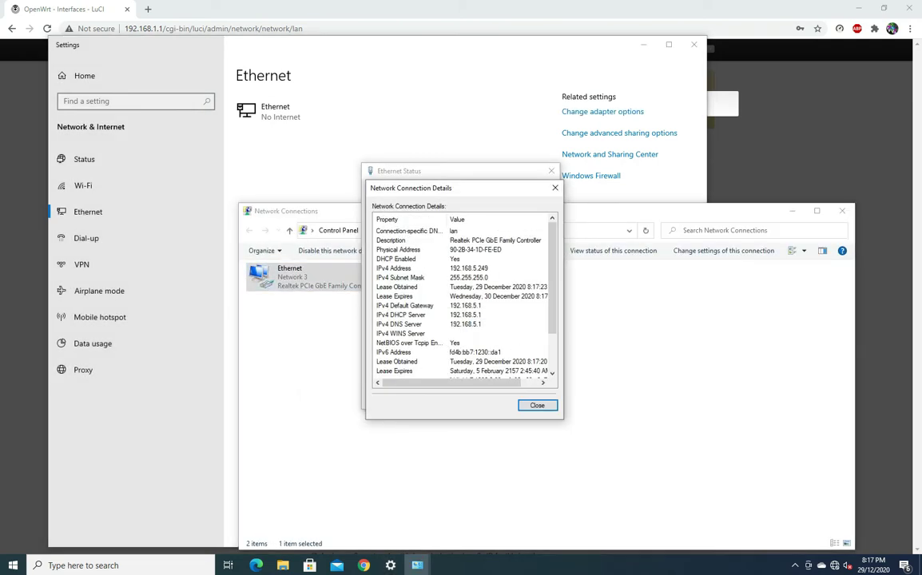
click(400, 268)
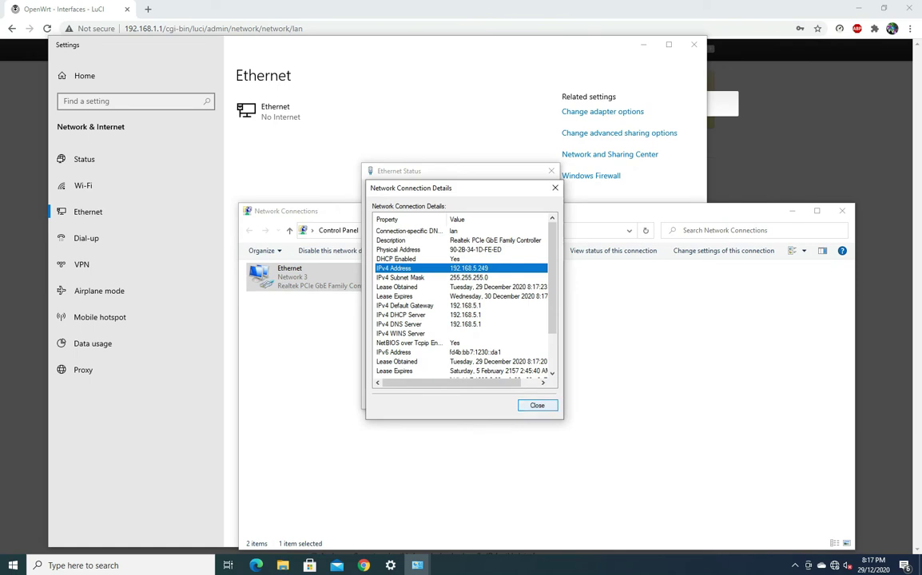
key(Escape)
key(Escape)
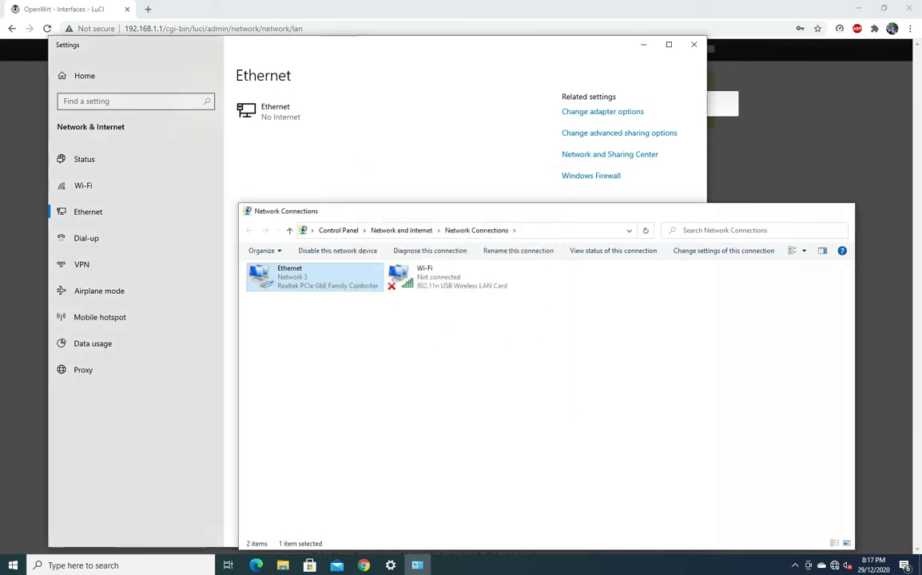
key(alt+F4)
key(alt+F4)
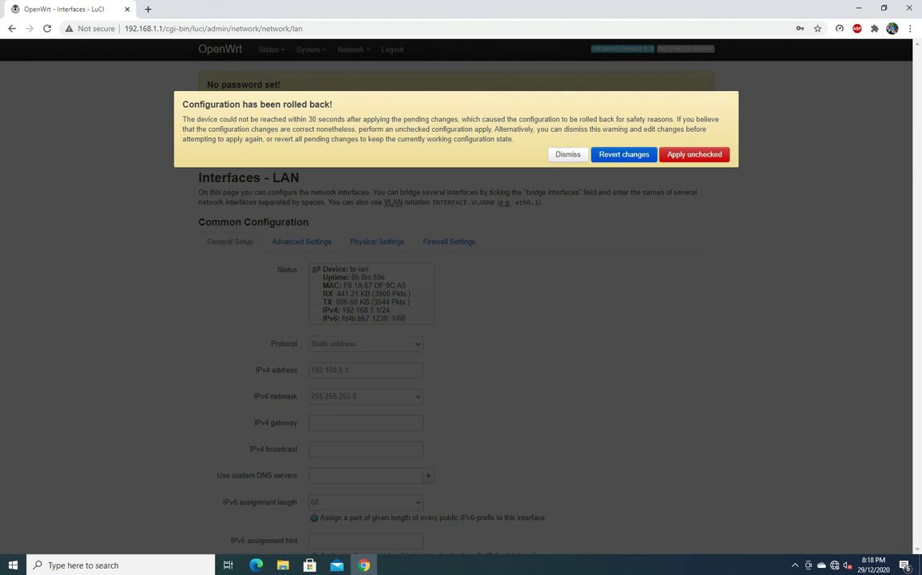
Step: Apply the LAN change unchecked after the rollback warning
key(Return)
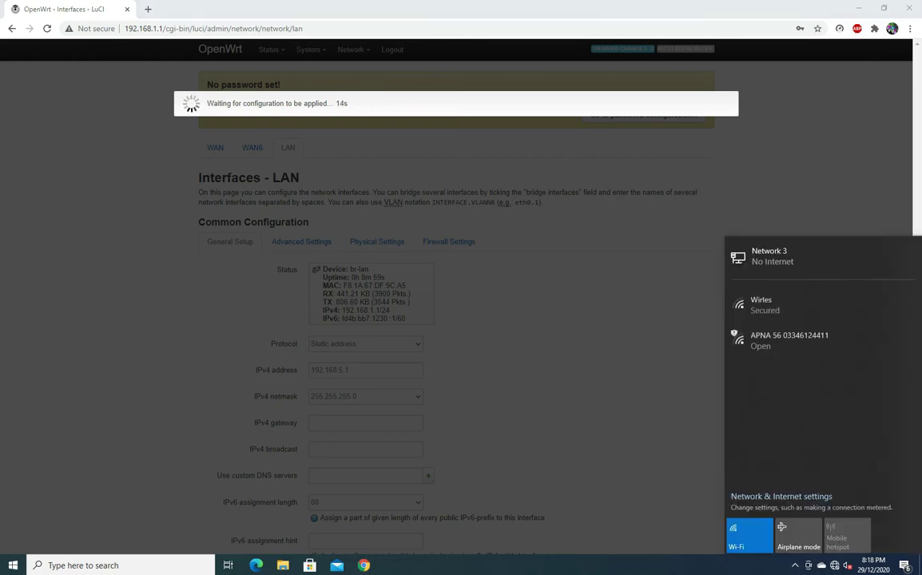
Step: Recheck the Ethernet adapter details for 192.168.5.249 with gateway 192.168.5.1, then close everything
click(755, 495)
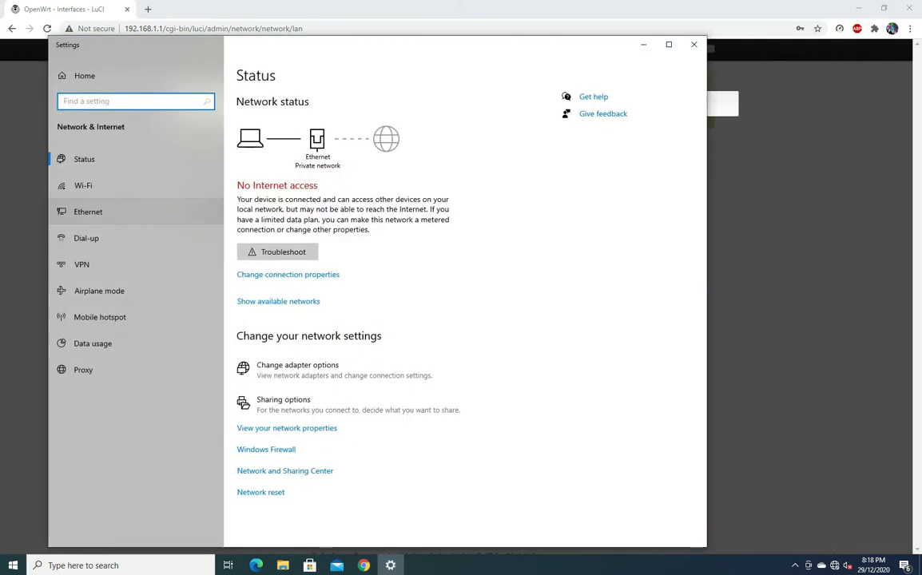
click(89, 212)
click(602, 111)
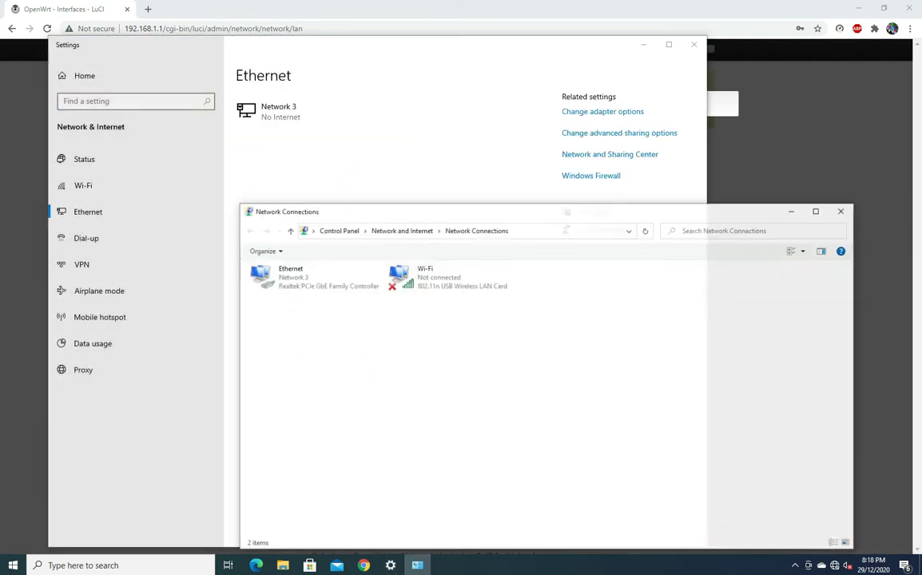
double_click(288, 272)
click(401, 275)
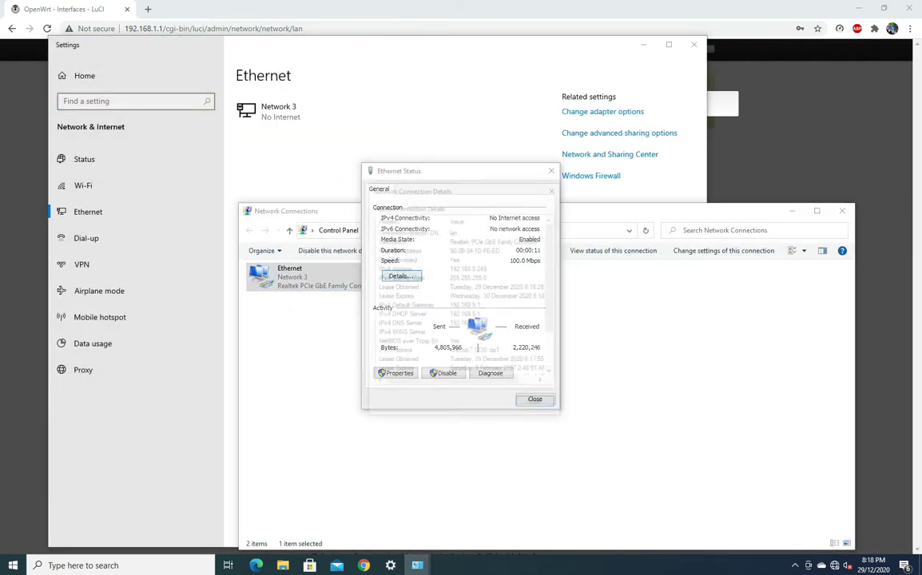
click(393, 268)
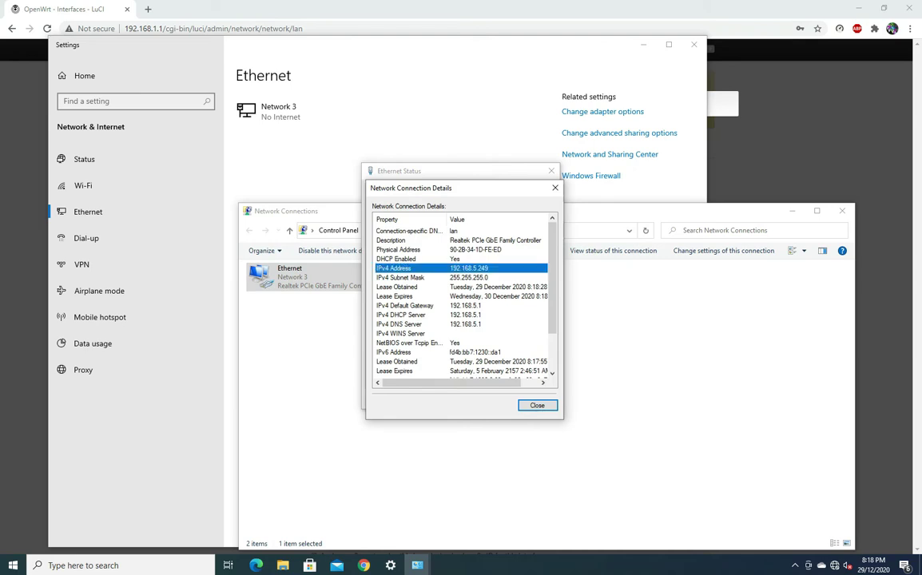
key(Escape)
key(Escape)
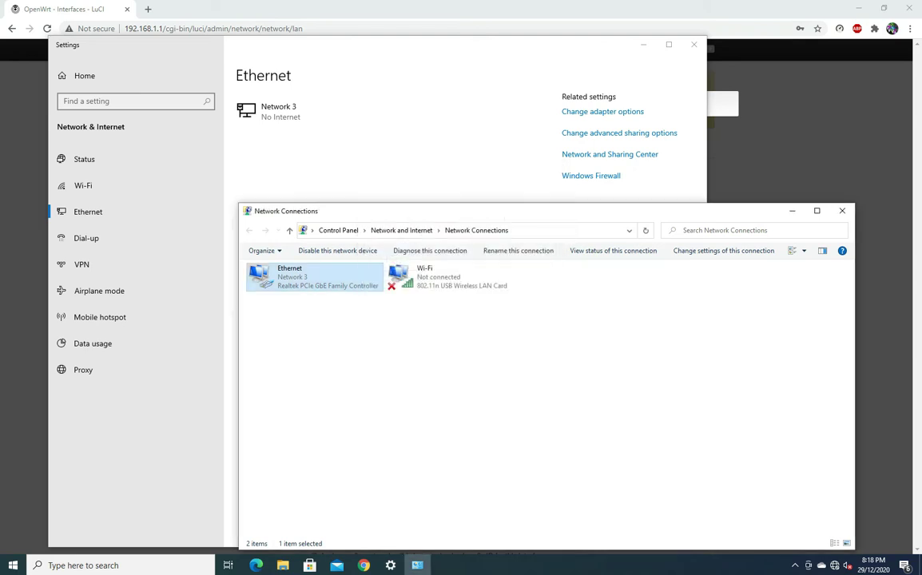
key(alt+F4)
key(alt+F4)
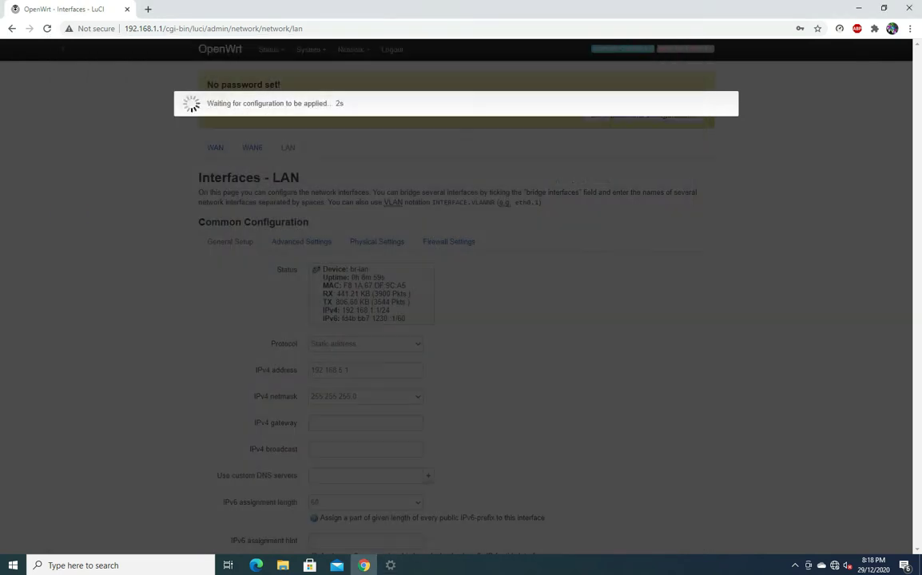
Step: Load the router's web interface at the new address 192.168.5.1
drag(303, 28, 153, 28)
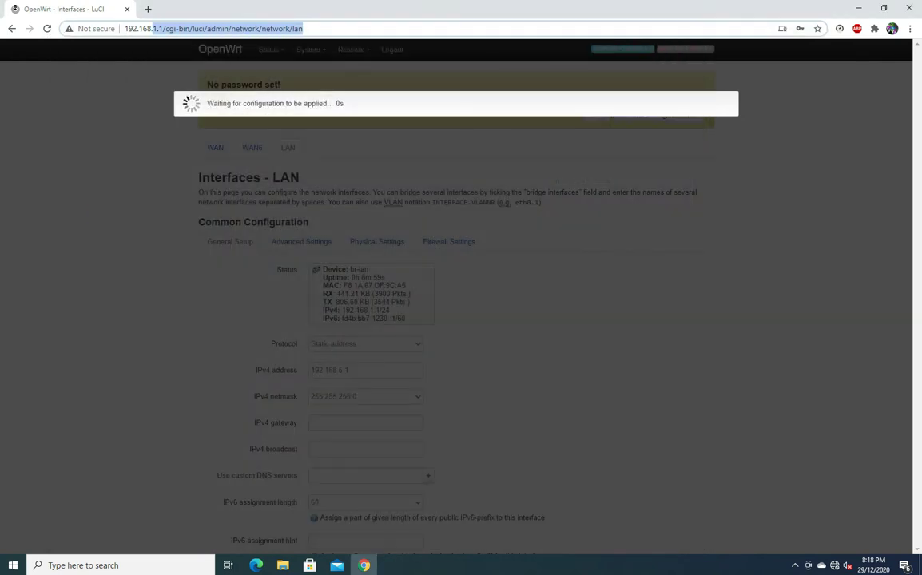
text(5)
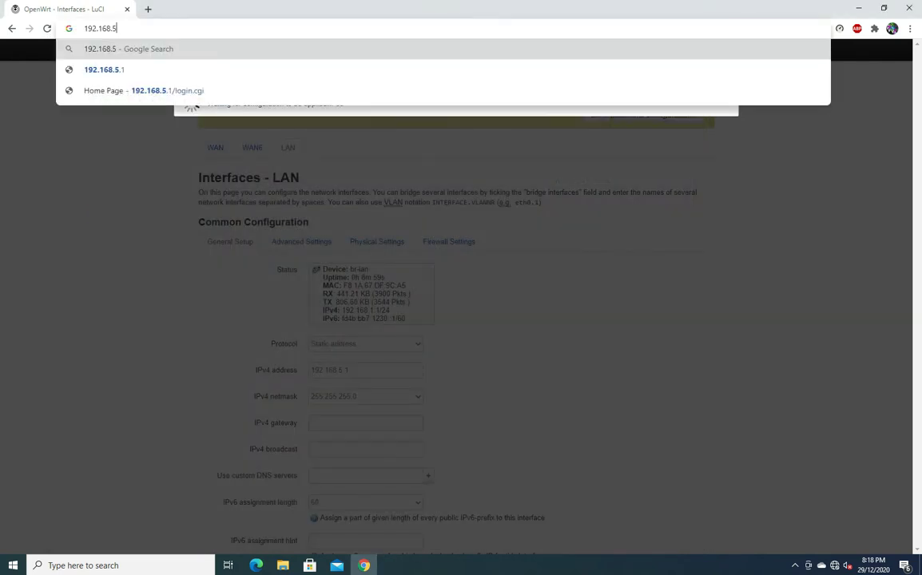
text(.1)
key(Return)
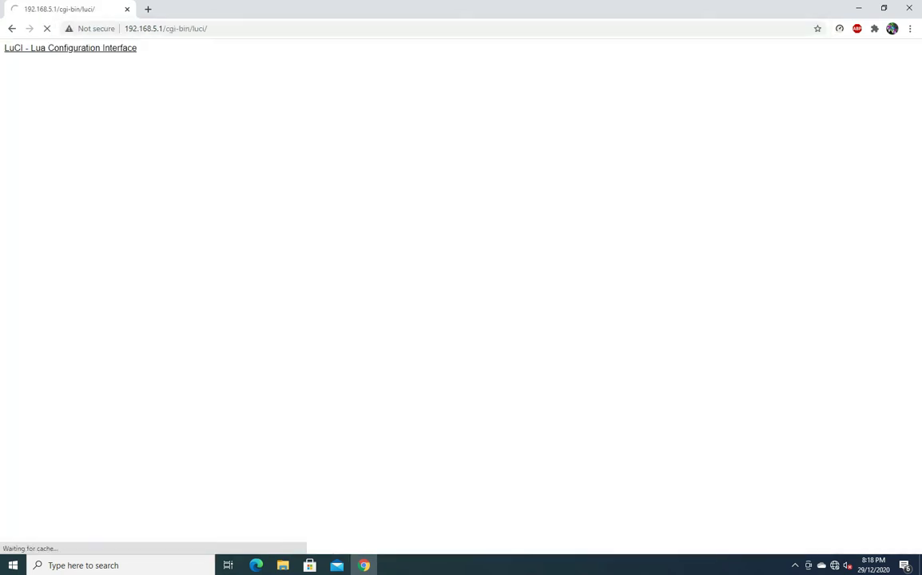
Step: Log in with an empty password to reach the Status overview
key(Tab)
key(Return)
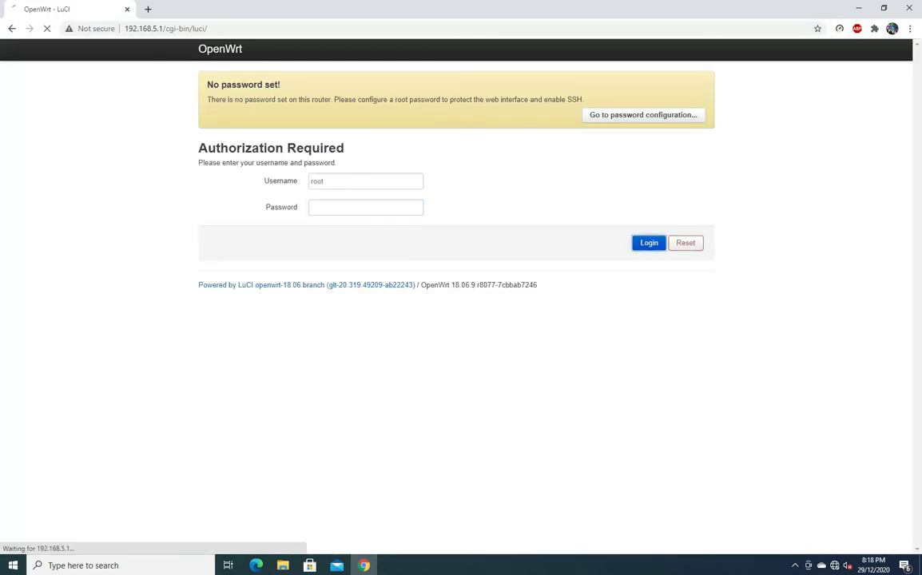
scroll(456, 303, down, 3)
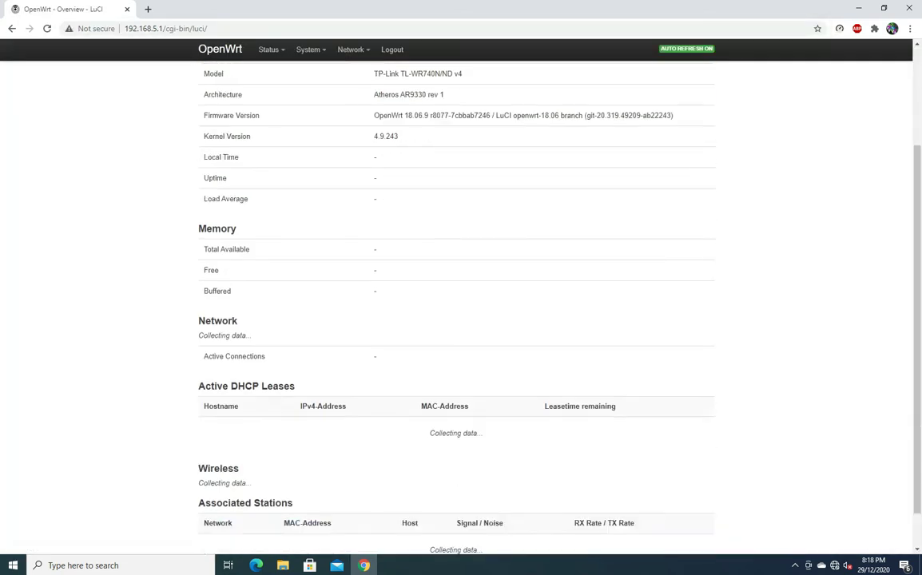
scroll(456, 304, up, 5)
click(352, 49)
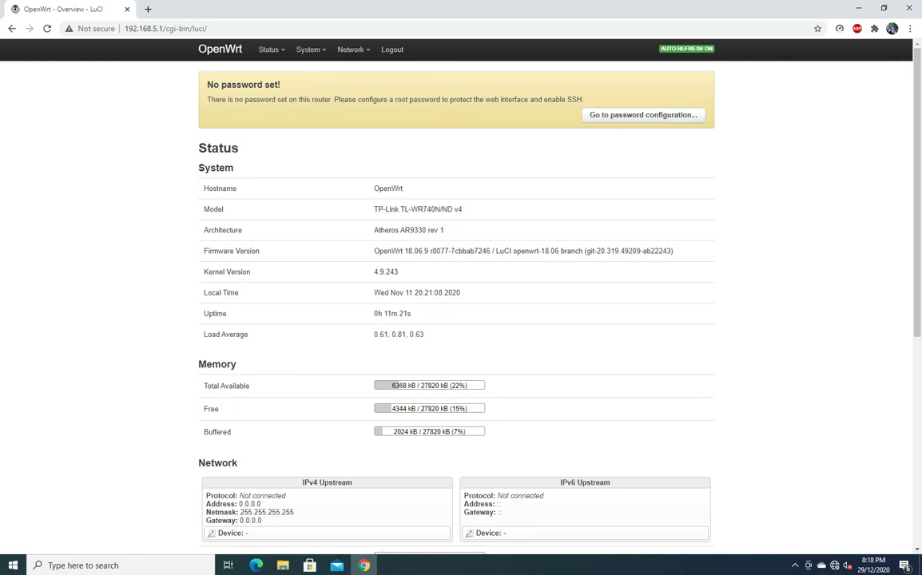
Step: Go to Network > Wireless and edit the OpenWrt SSID on radio0
mouse_move(352, 49)
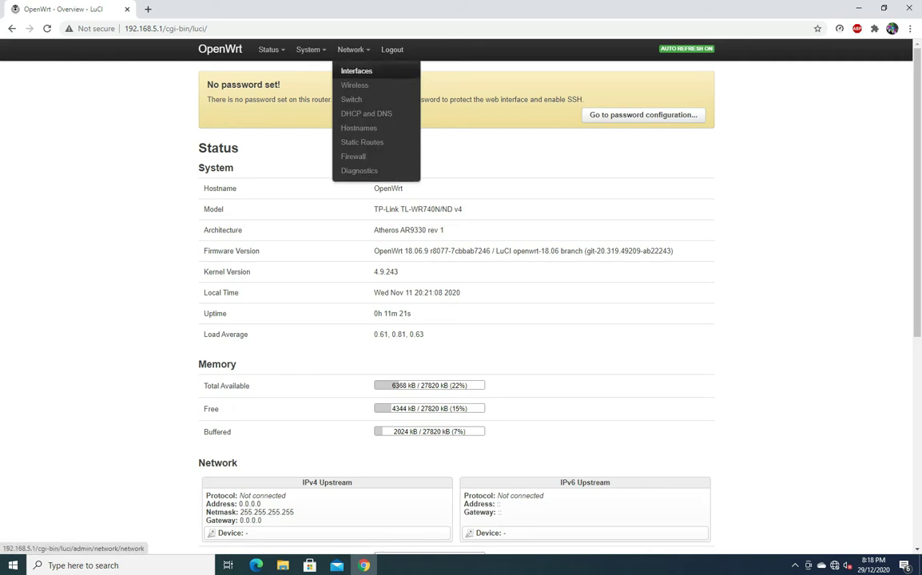
click(353, 84)
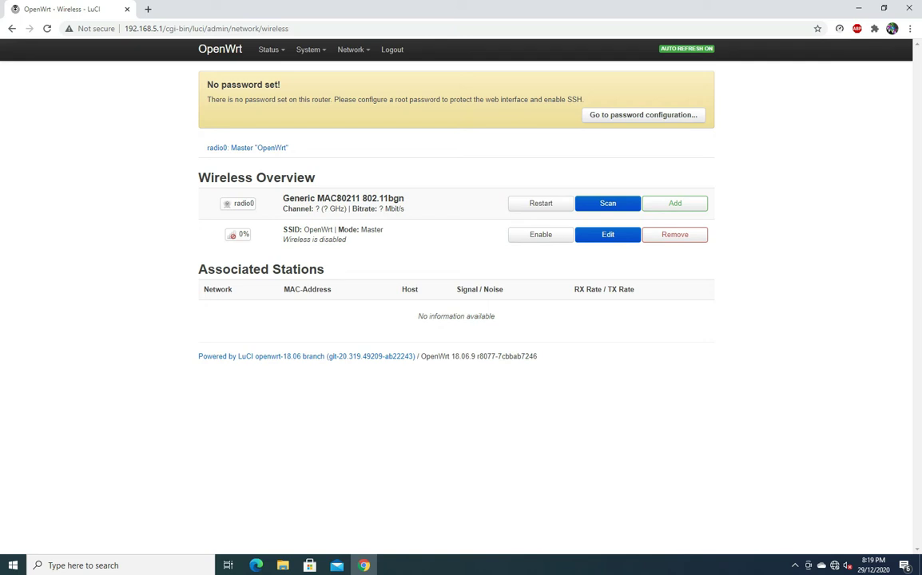
click(607, 234)
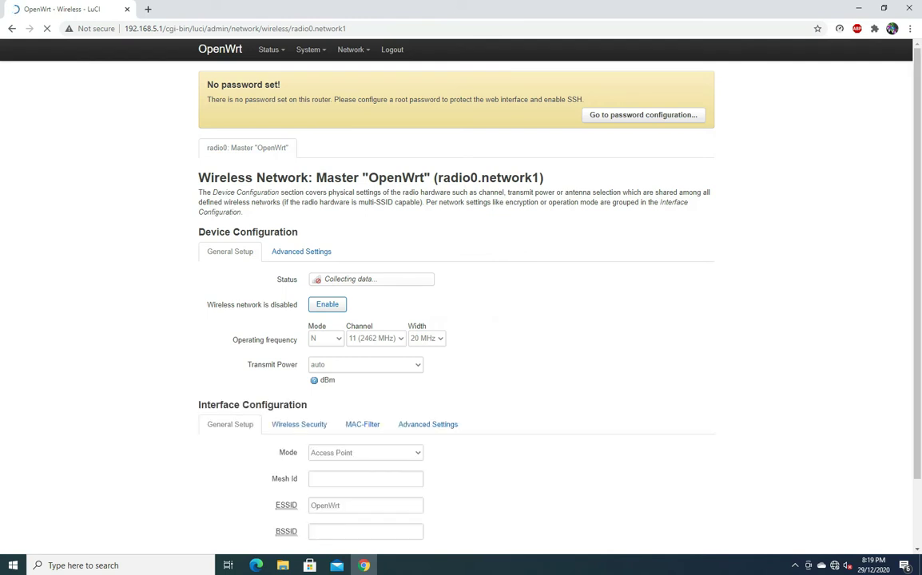
Step: Set the radio's Country Code to AU - Australia in Advanced Settings and save and apply
scroll(455, 304, down, 1)
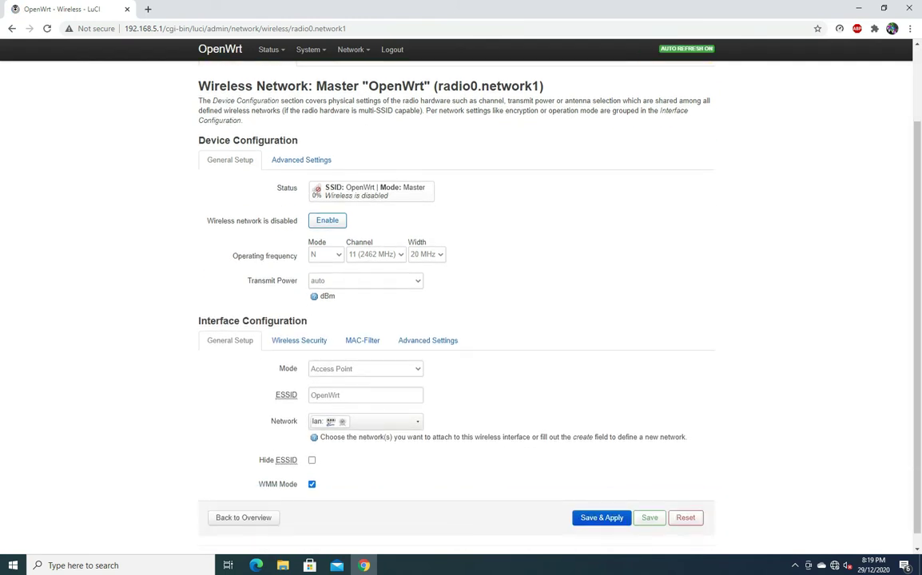
click(302, 162)
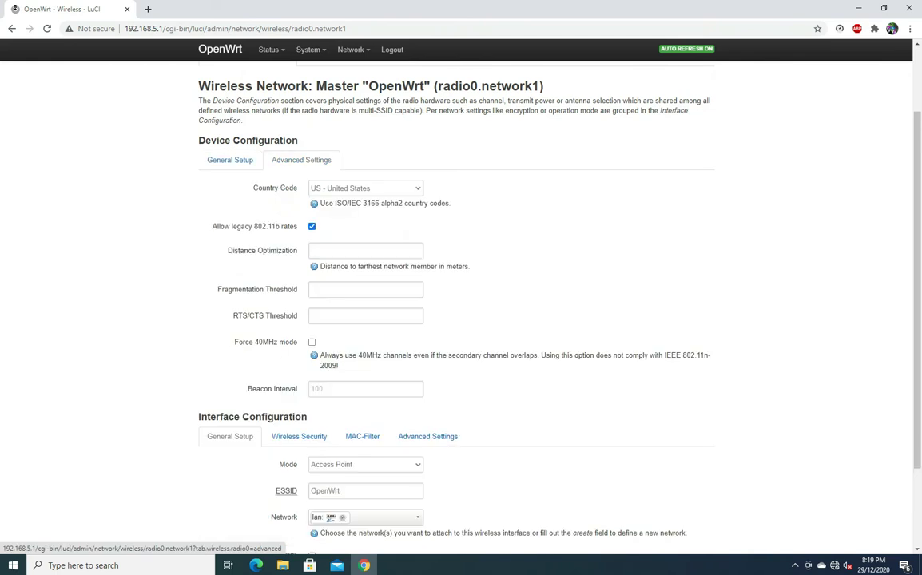
click(366, 188)
scroll(366, 257, up, 3)
scroll(366, 256, up, 15)
scroll(366, 257, up, 5)
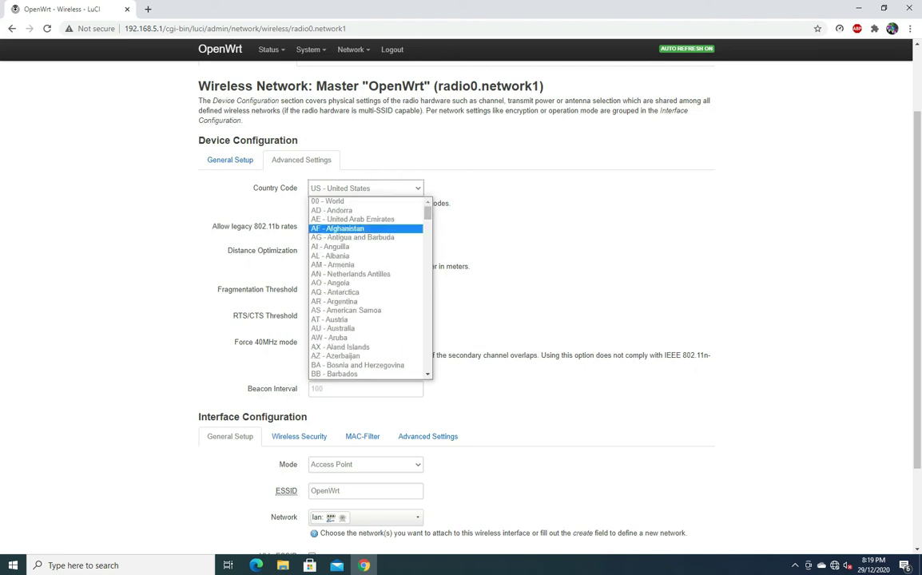
click(329, 320)
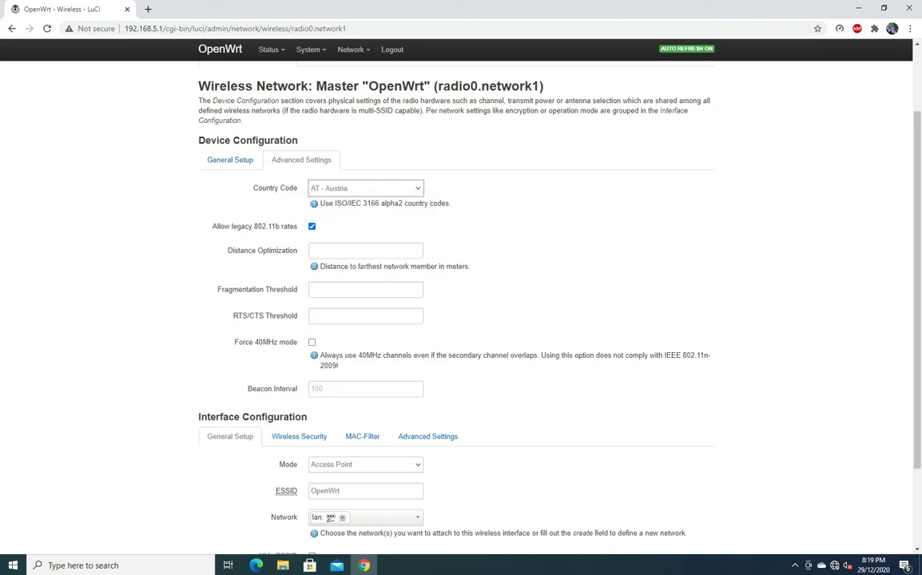
click(365, 188)
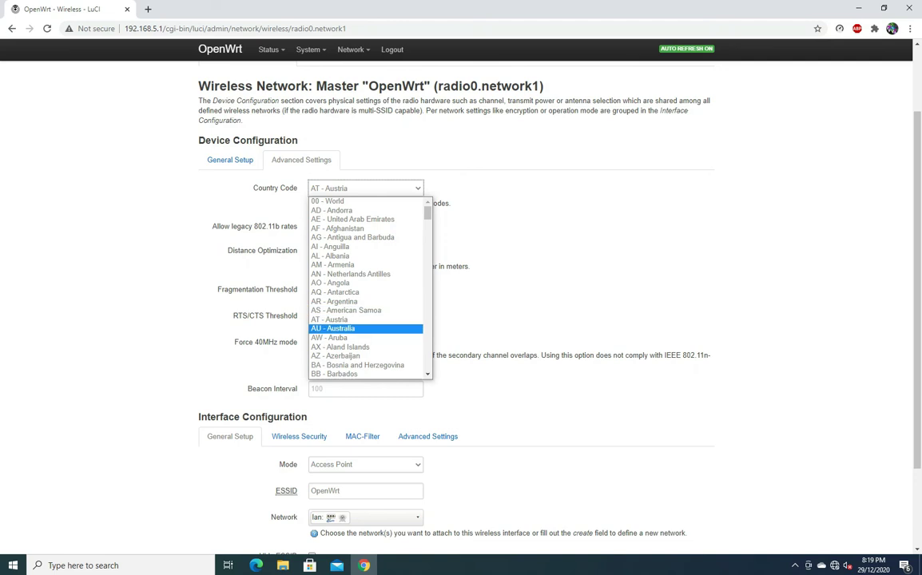
click(329, 330)
scroll(456, 320, down, 3)
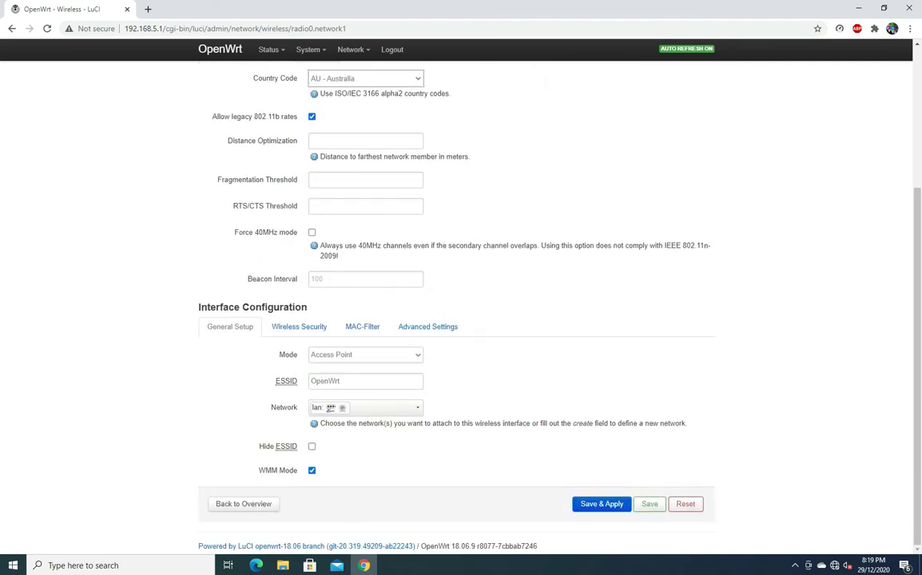
click(601, 504)
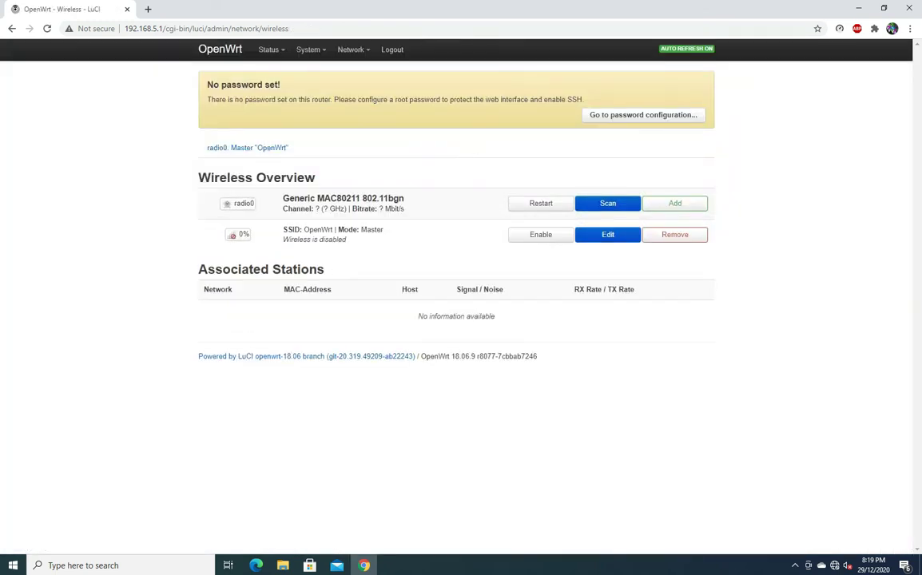
Step: Scan for networks, join Wirles, and select its WPA passphrase field; show Windows Wi-Fi list
click(608, 203)
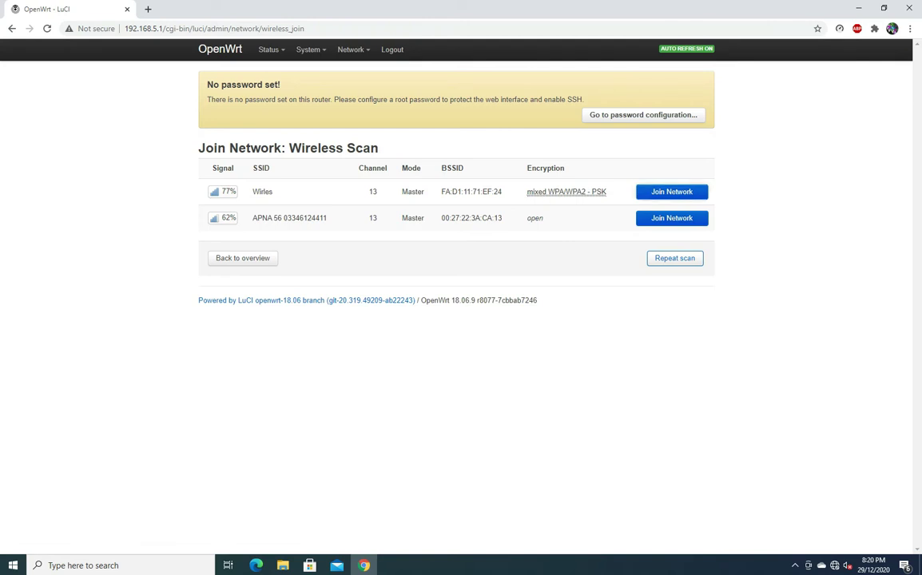
click(671, 191)
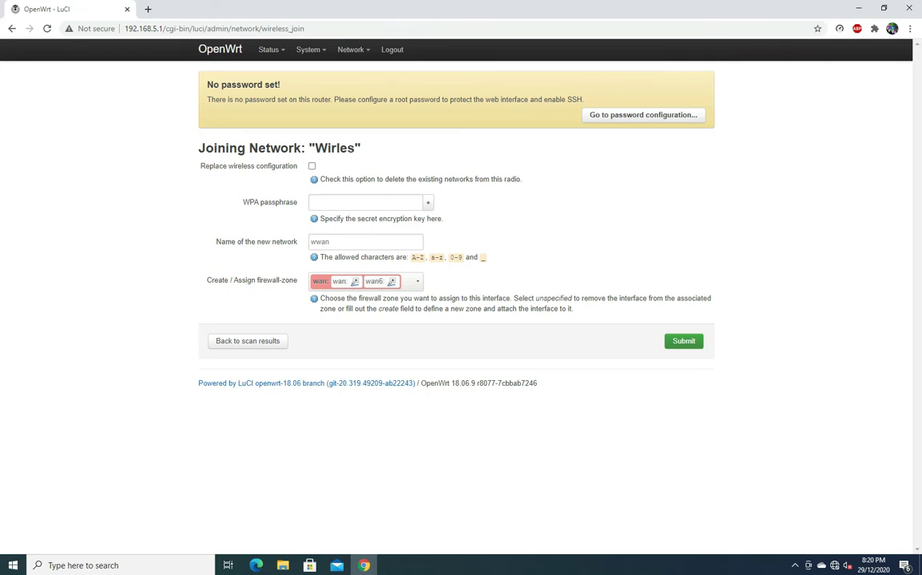
click(365, 202)
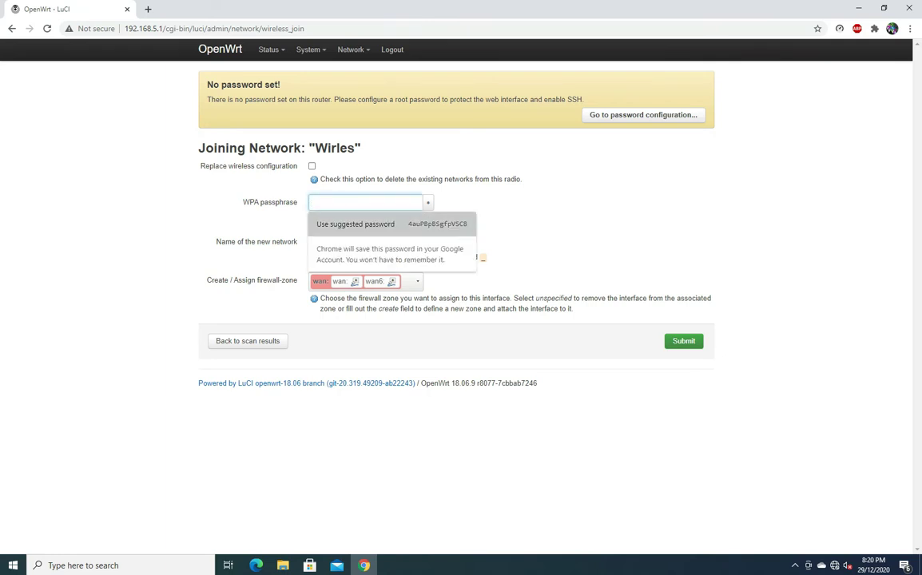
click(835, 565)
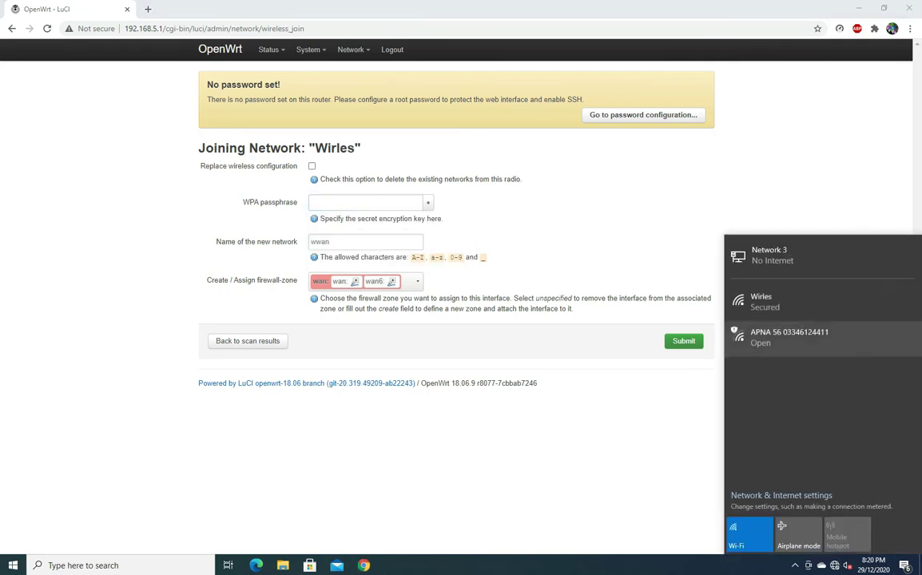
Step: Open the Wi-Fi adapter's connection status from the Windows network adapters list
click(766, 310)
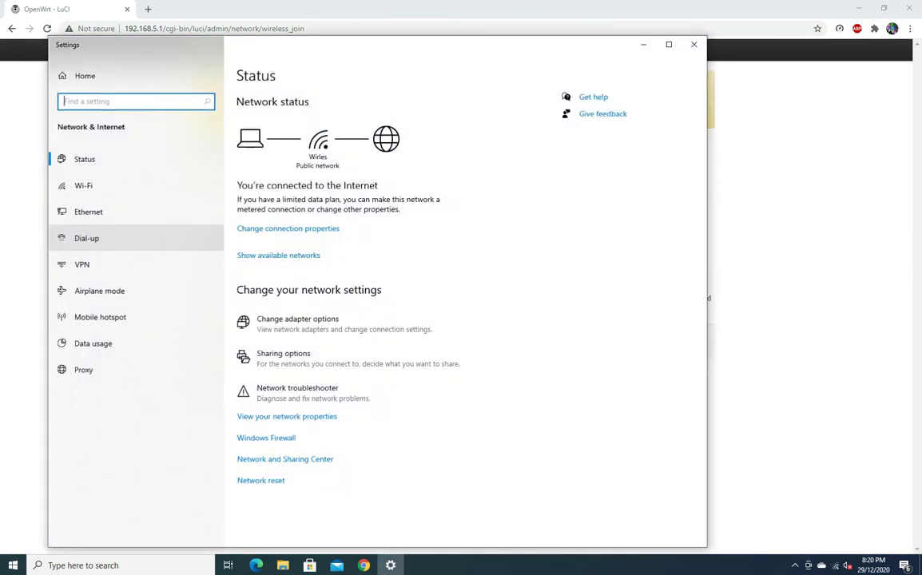
click(88, 211)
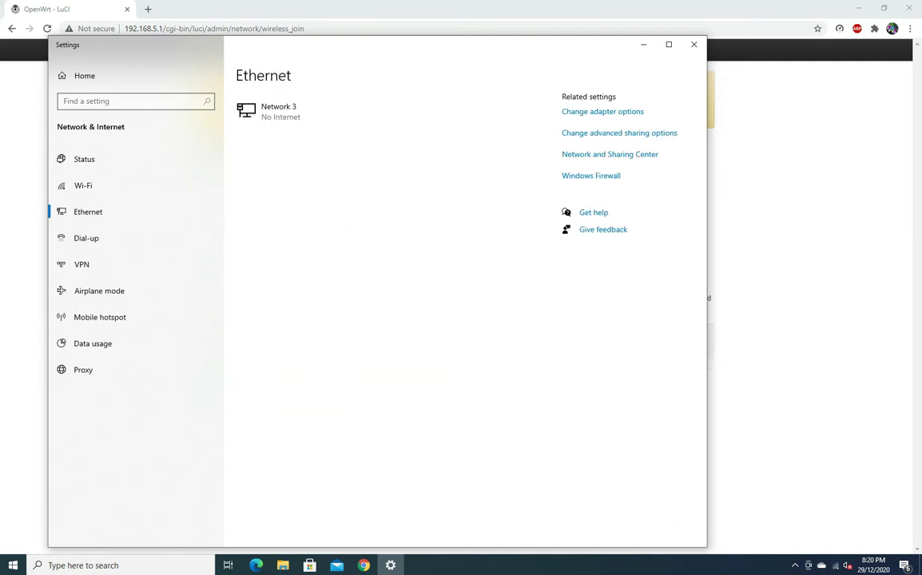
click(602, 111)
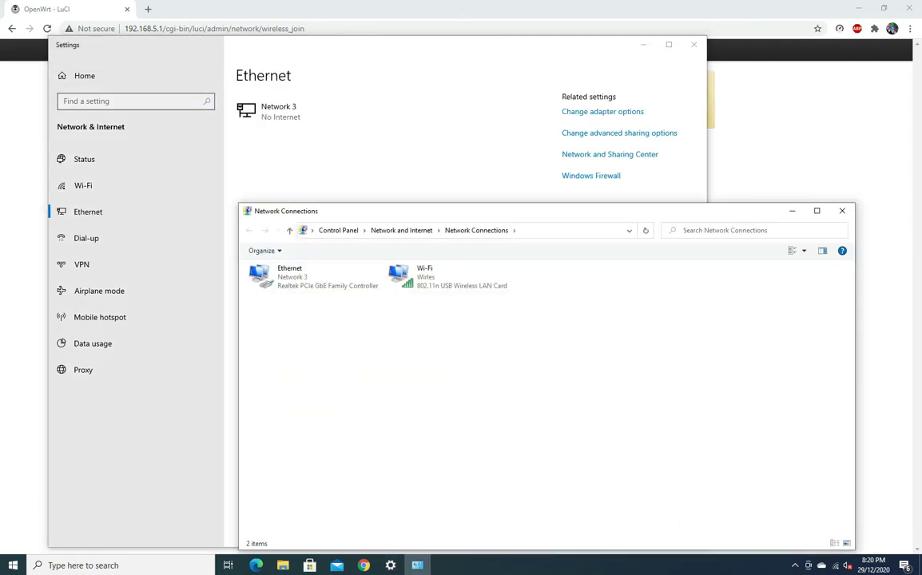
click(424, 276)
right_click(410, 265)
click(433, 300)
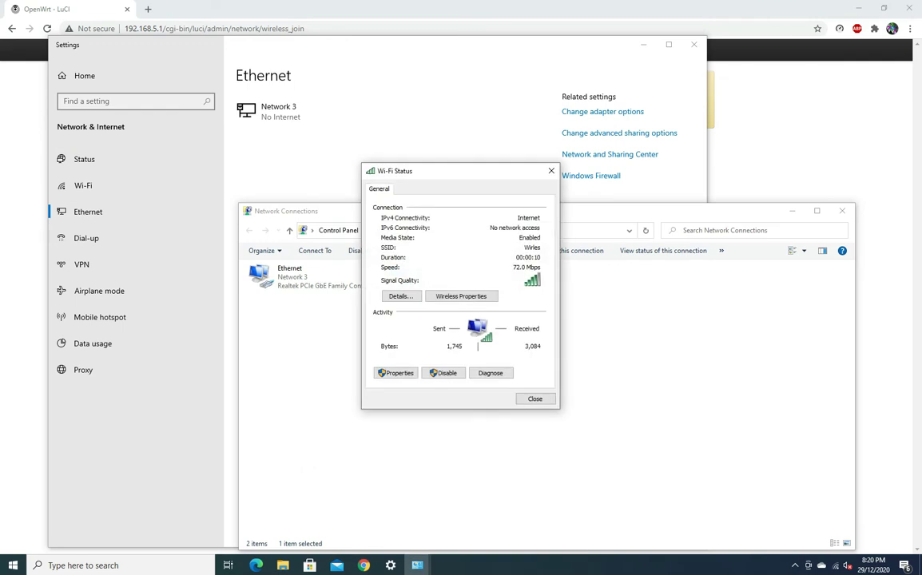
click(401, 296)
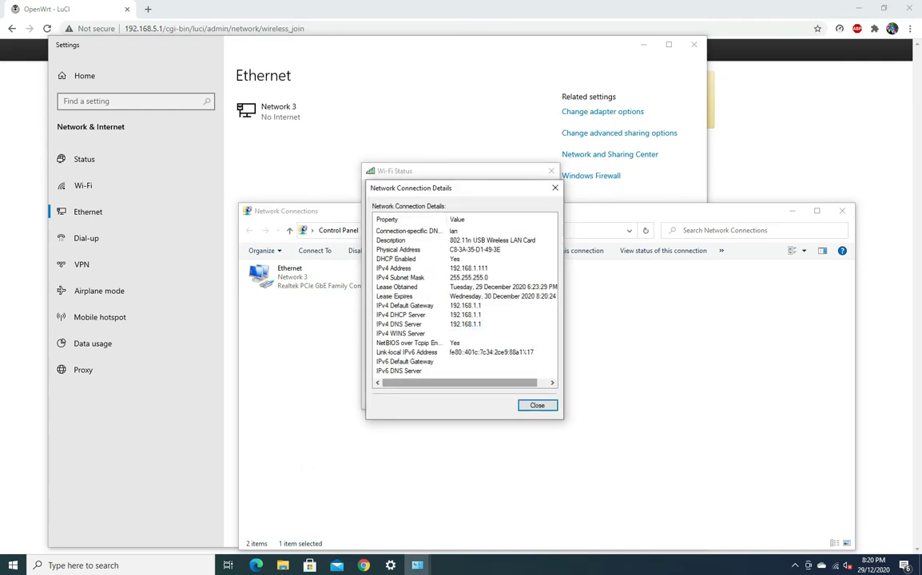
click(537, 405)
Step: Reveal and copy the Wirles network security key from its wireless properties
click(492, 296)
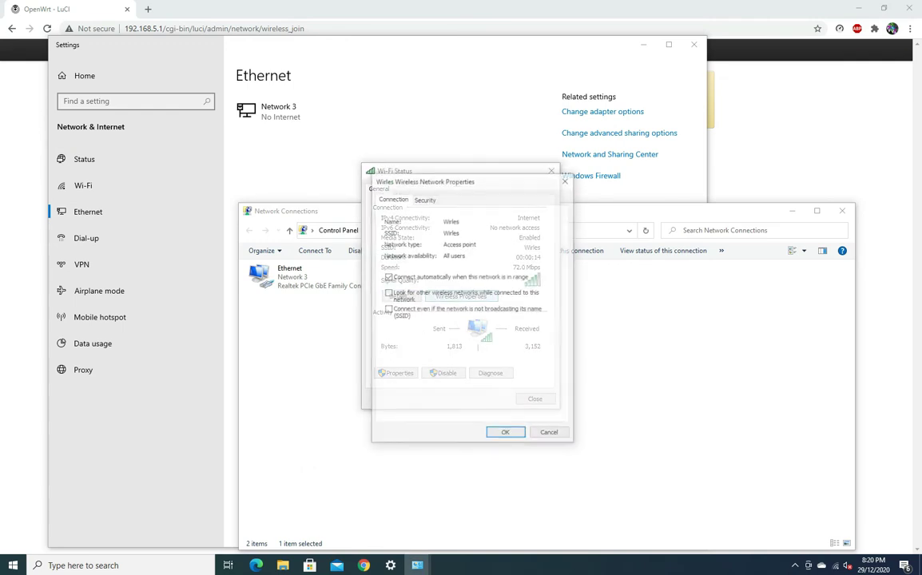
click(424, 198)
click(447, 273)
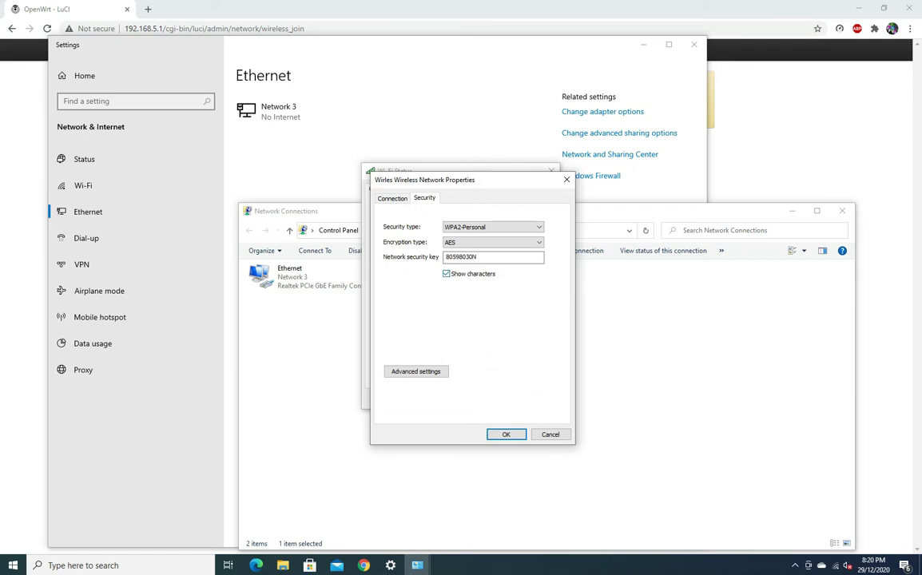
double_click(455, 256)
right_click(453, 258)
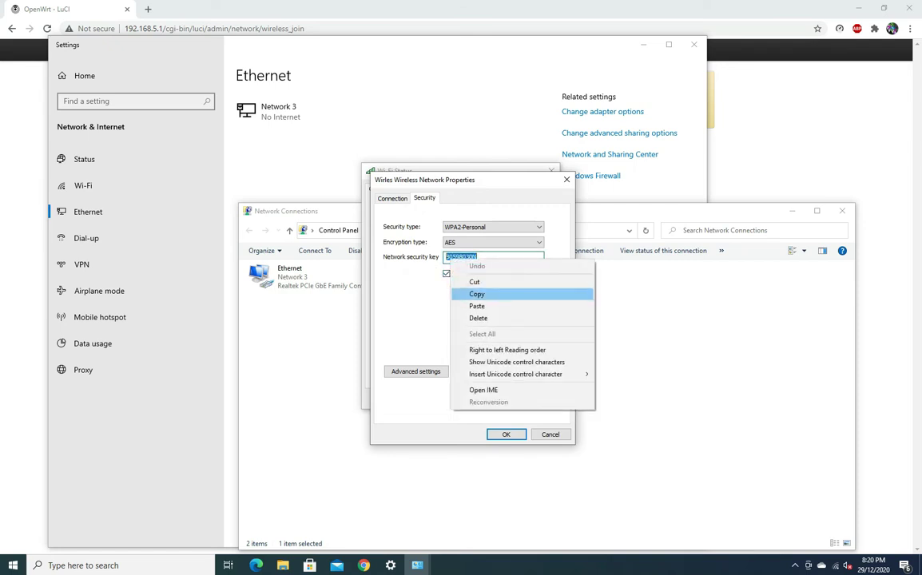
click(475, 294)
Step: Close the wireless properties, Wi-Fi status, network connections and Settings windows
key(Escape)
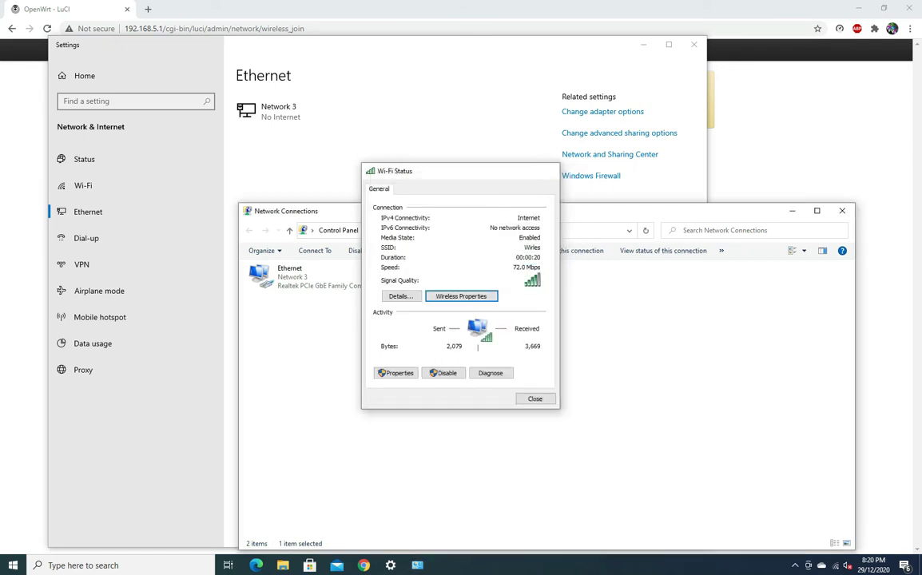
key(Escape)
click(842, 211)
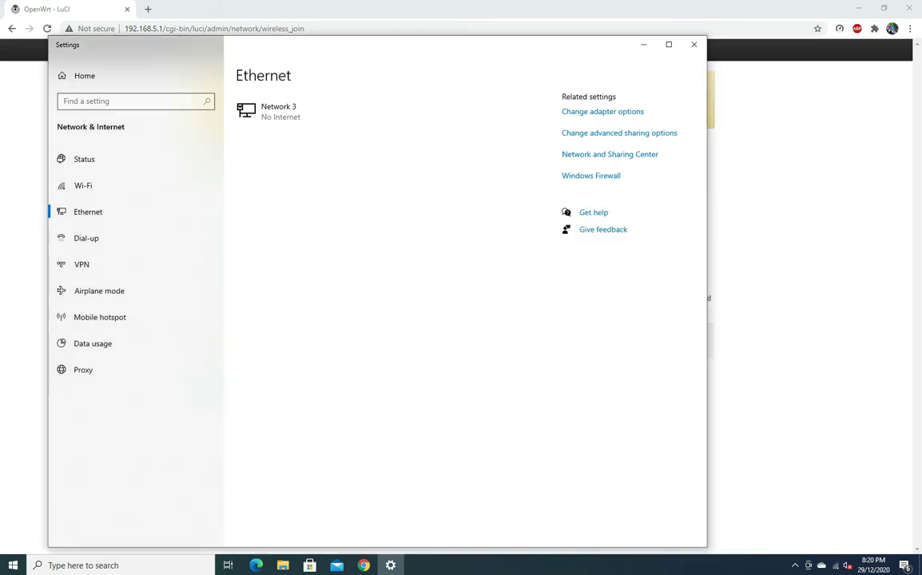
click(693, 44)
Step: Paste the copied key as the WPA passphrase and submit the Wirles join
right_click(360, 202)
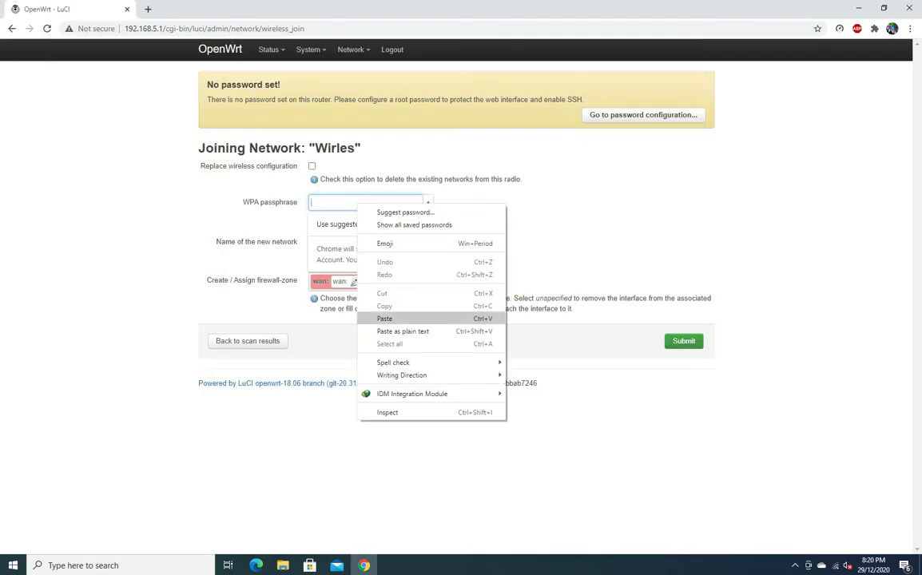
click(359, 320)
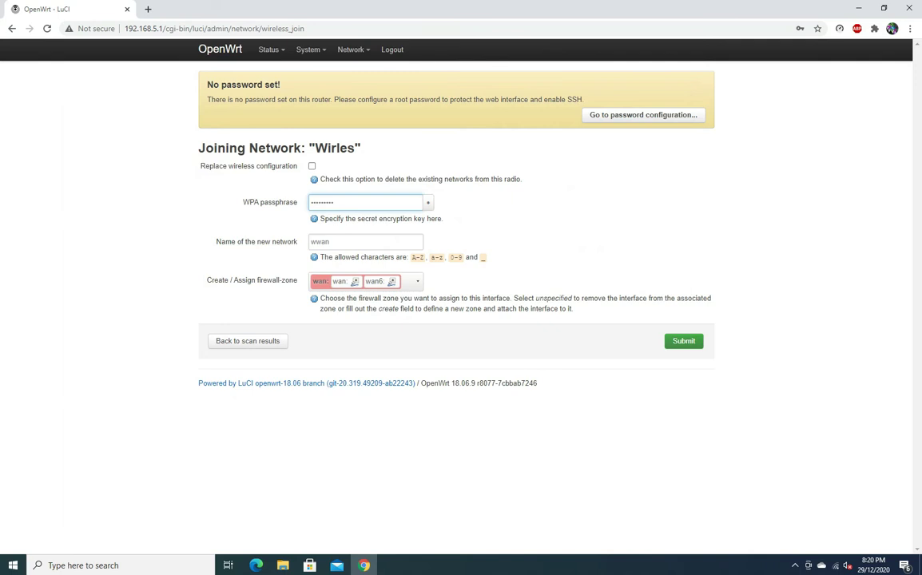
click(684, 341)
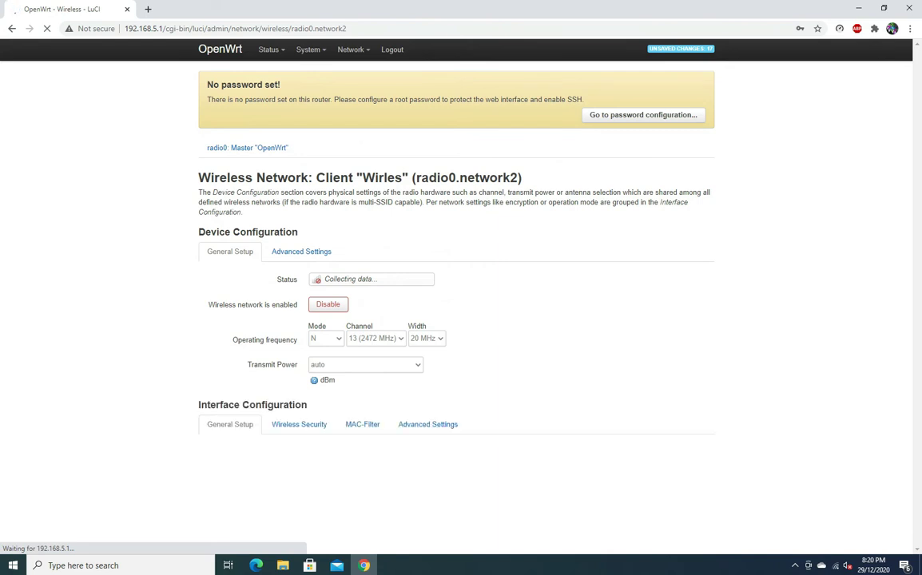
Step: Dismiss Chrome's save-password offer and review the unsaved configuration changes
scroll(455, 320, down, 1)
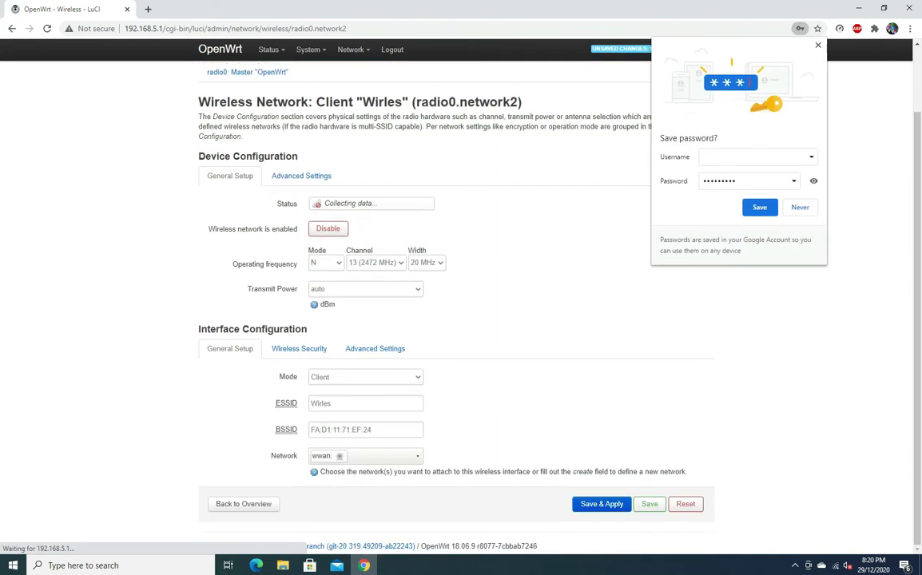
key(Escape)
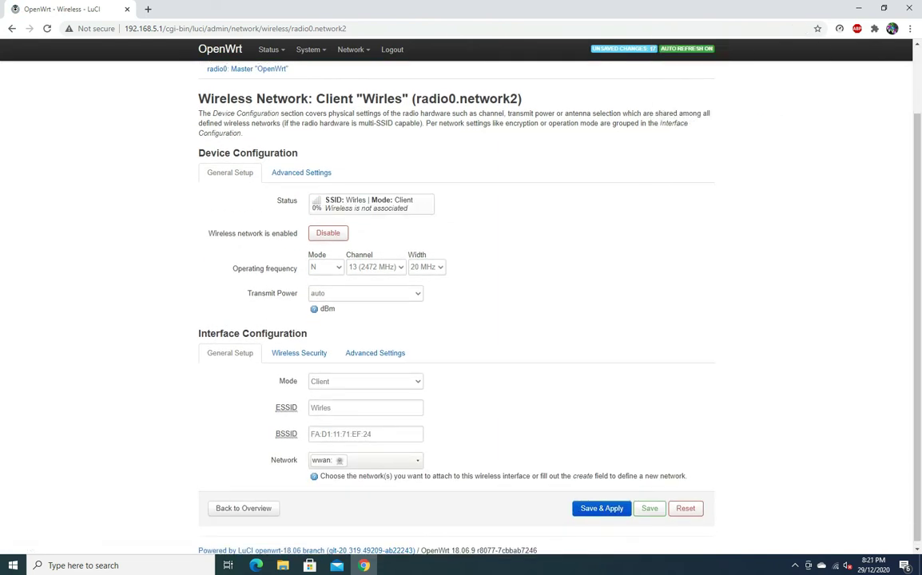
click(623, 49)
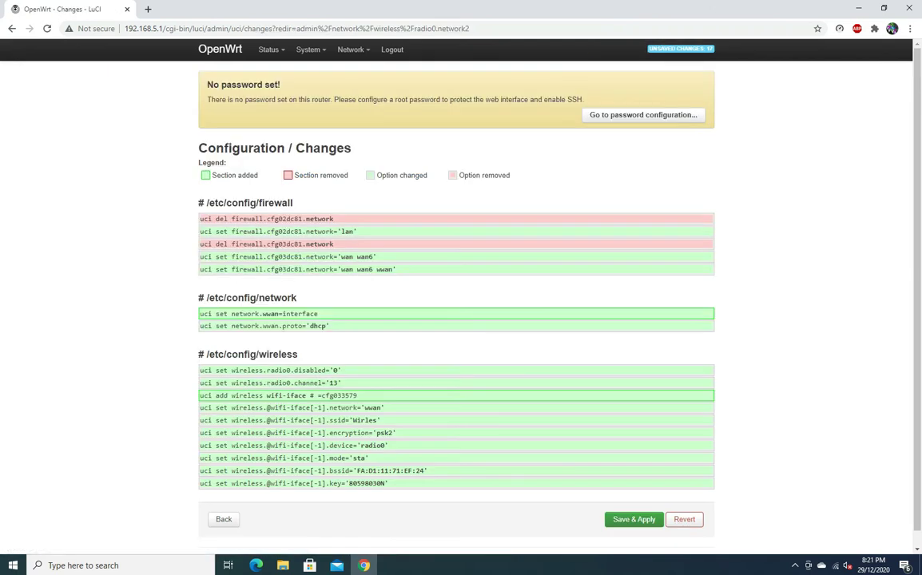
Step: Save & Apply the pending changes so the Wirles client appears as wlan0
scroll(456, 303, down, 1)
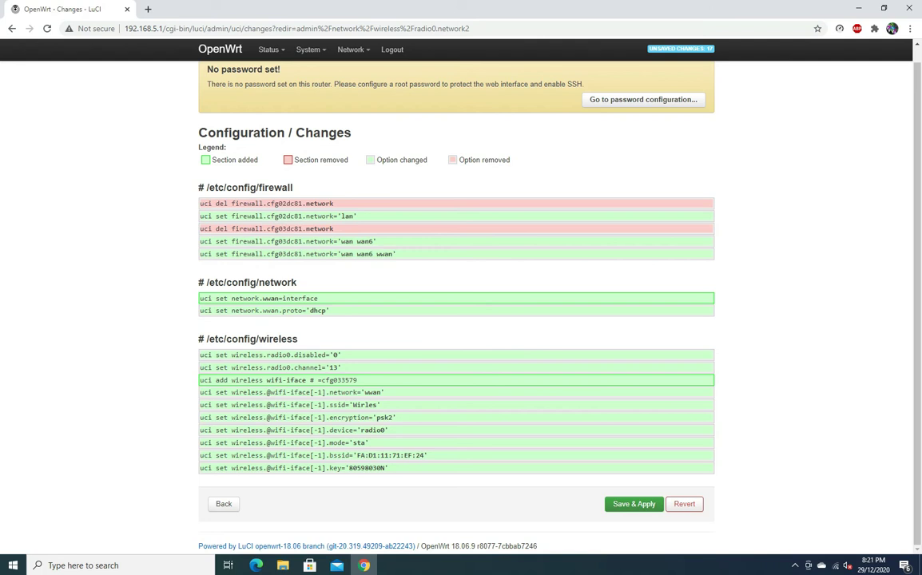
click(633, 504)
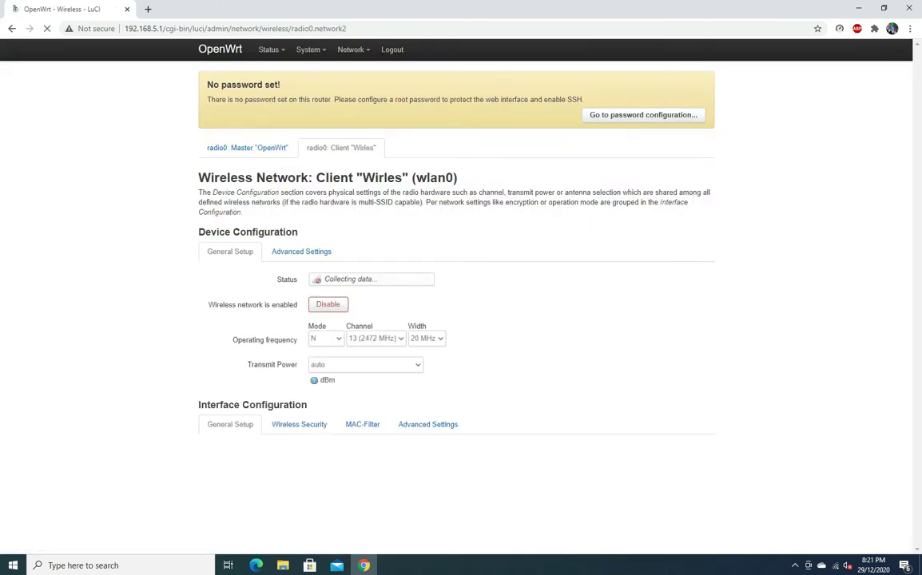
Step: Open Network > Interfaces and check WWAN's IPv4 address 192.168.1.212/24
mouse_move(352, 49)
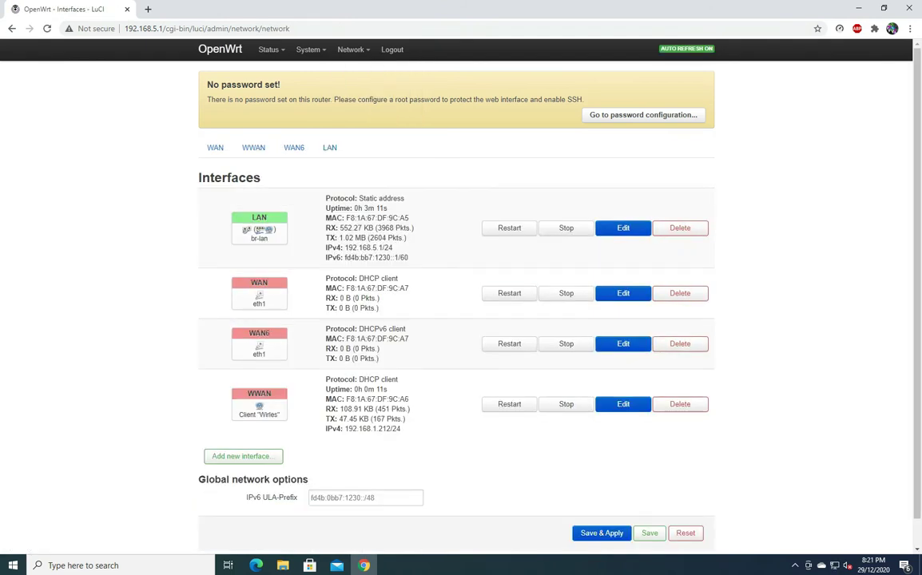
scroll(456, 303, down, 1)
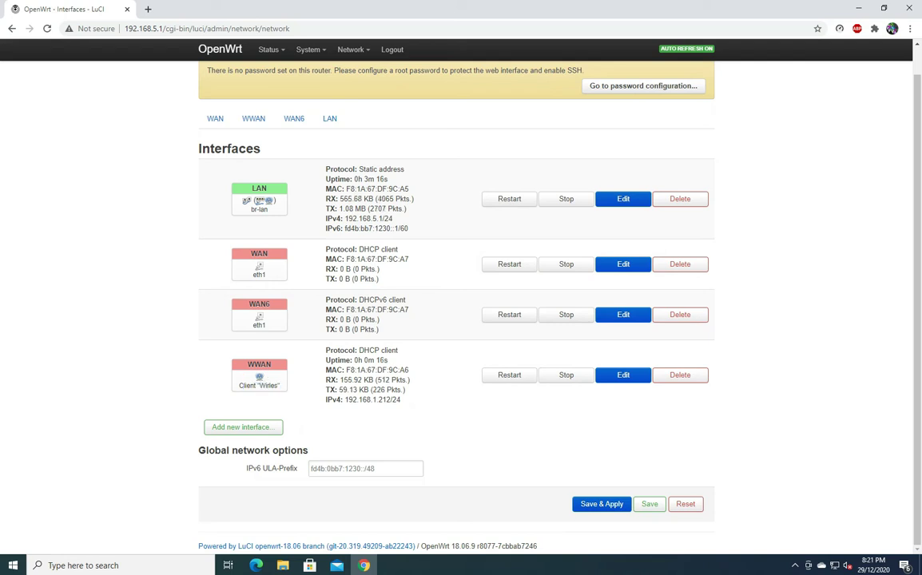
mouse_move(259, 377)
drag(400, 399, 341, 399)
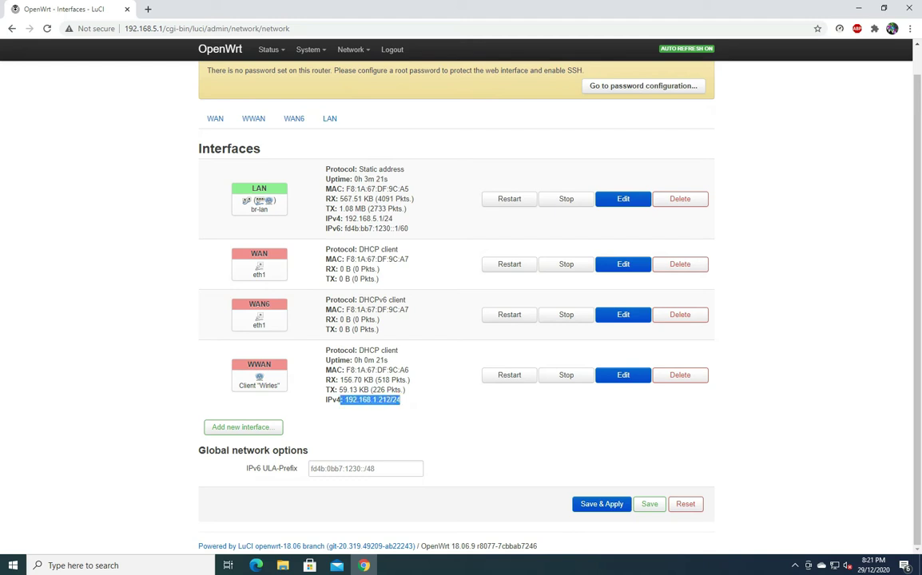
Step: Delete the WAN6 interface and confirm the deletion
scroll(679, 344, up, 1)
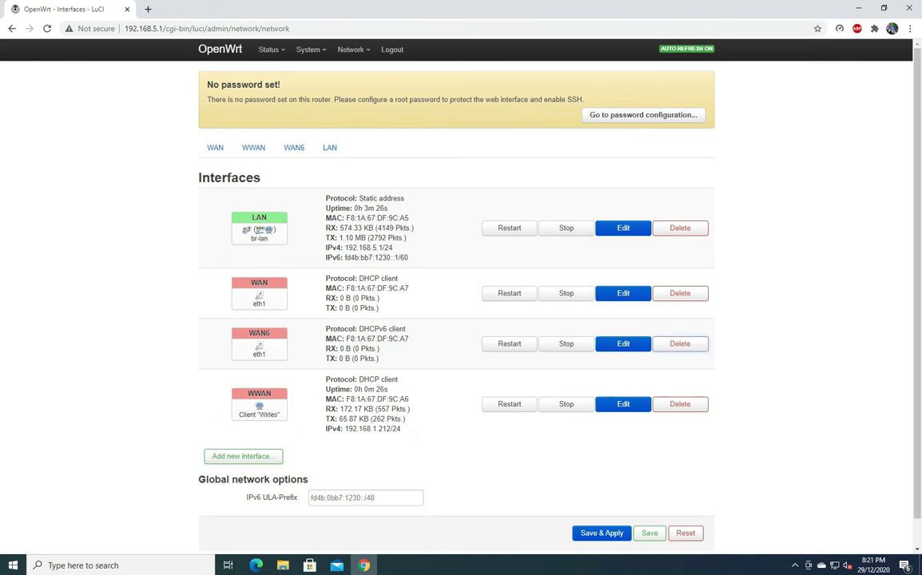
click(680, 344)
key(Return)
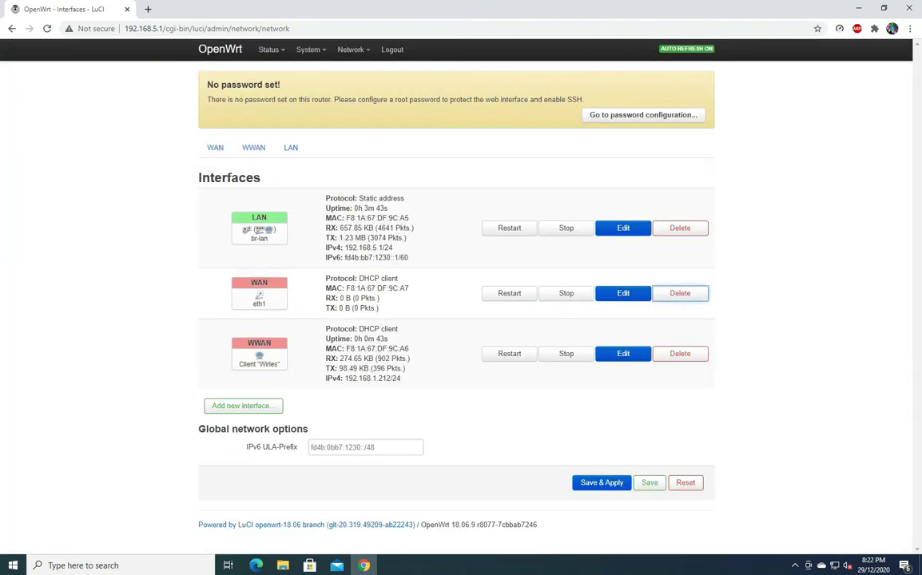
Step: Delete the WAN interface and confirm, leaving only LAN and WWAN
click(680, 293)
key(Return)
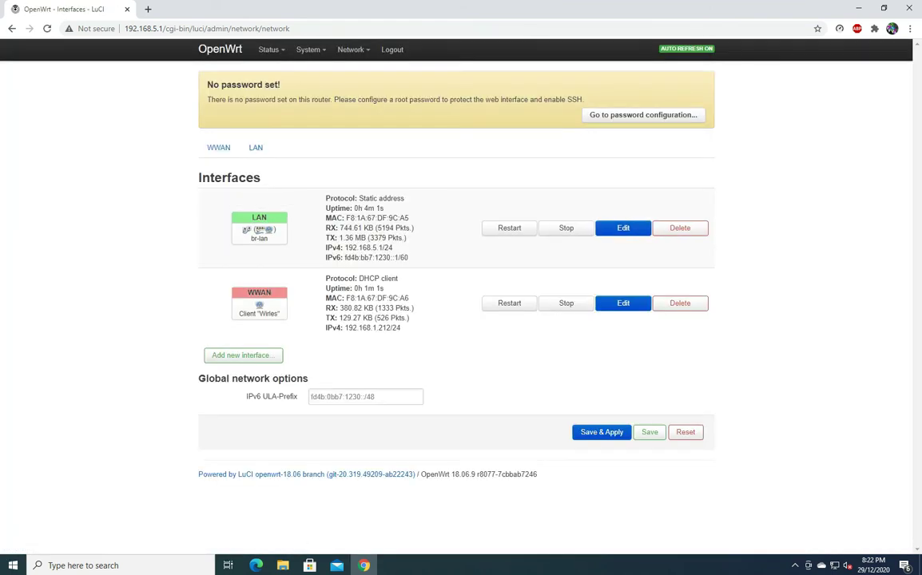
Step: Disconnect the PC from Wirles, test google.com in a new tab, then recheck the Wi-Fi list
click(822, 564)
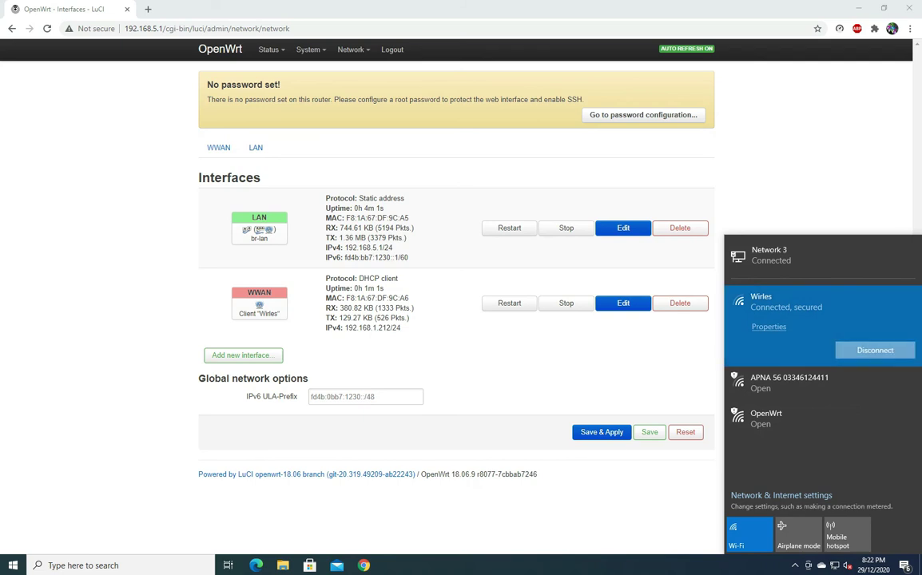
click(874, 350)
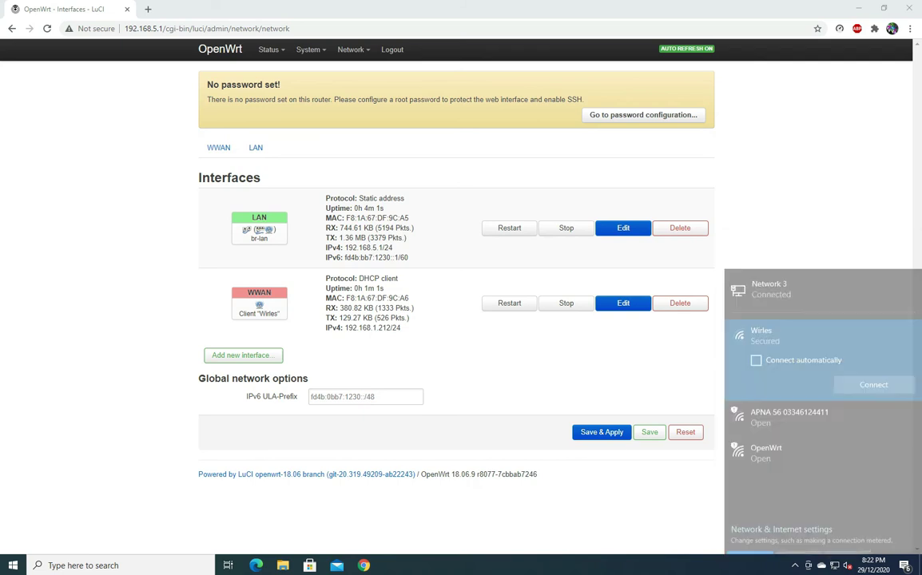
key(ctrl+t)
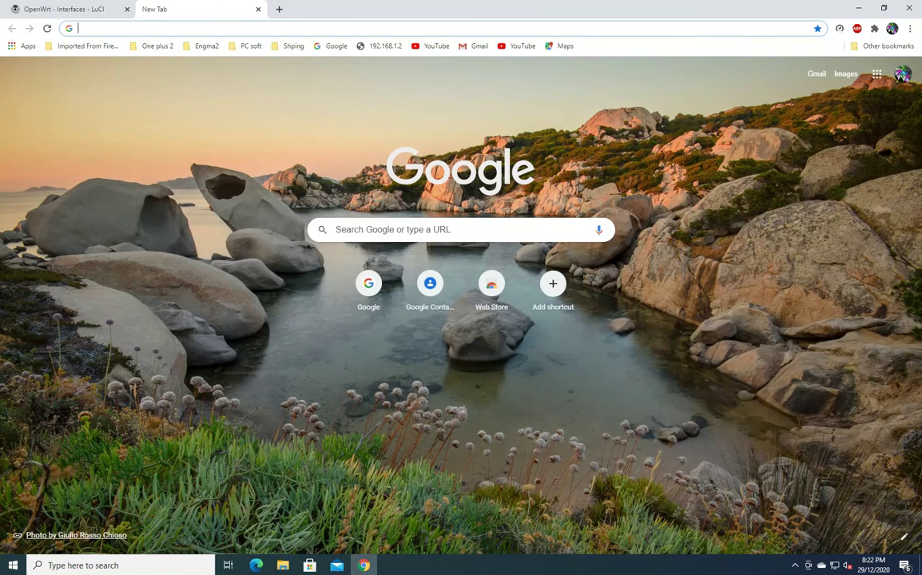
text(google.com)
key(Return)
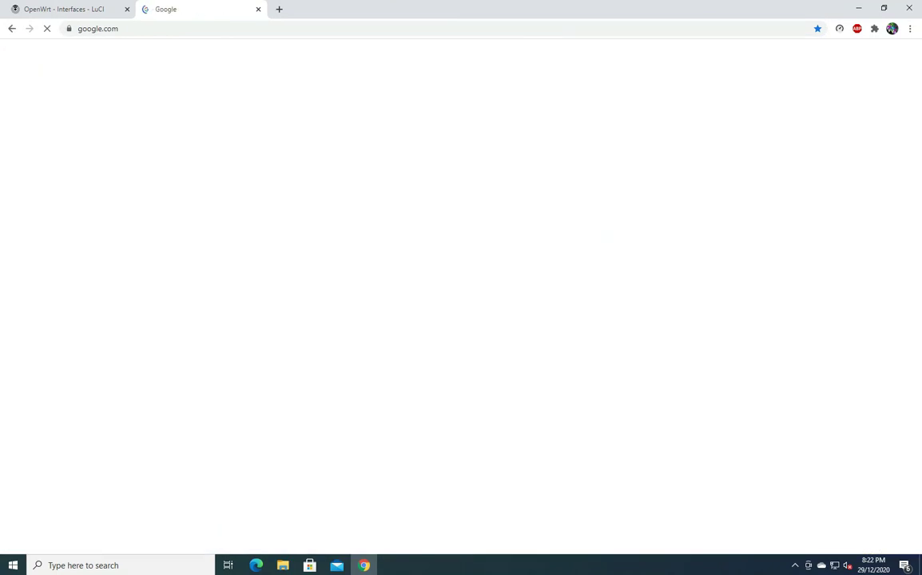
key(ctrl+shift+Tab)
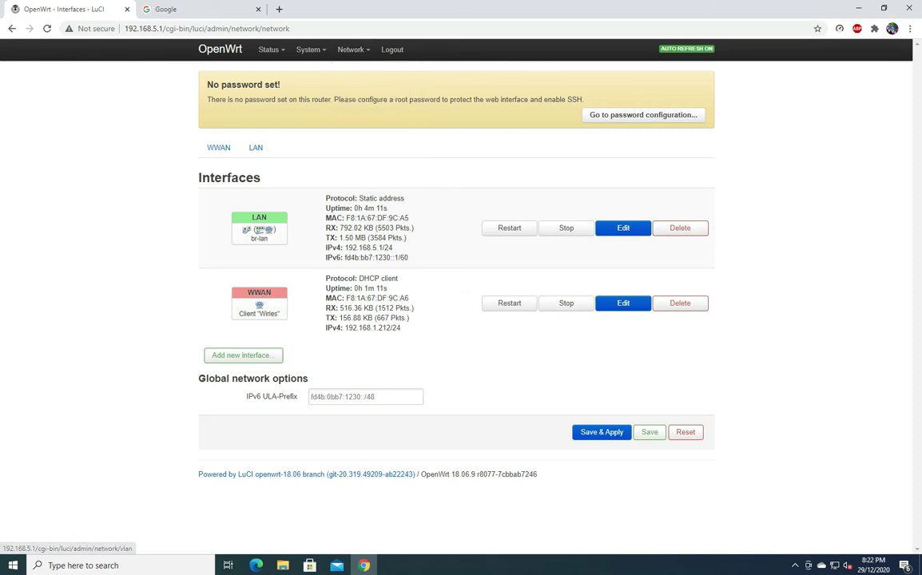
click(833, 565)
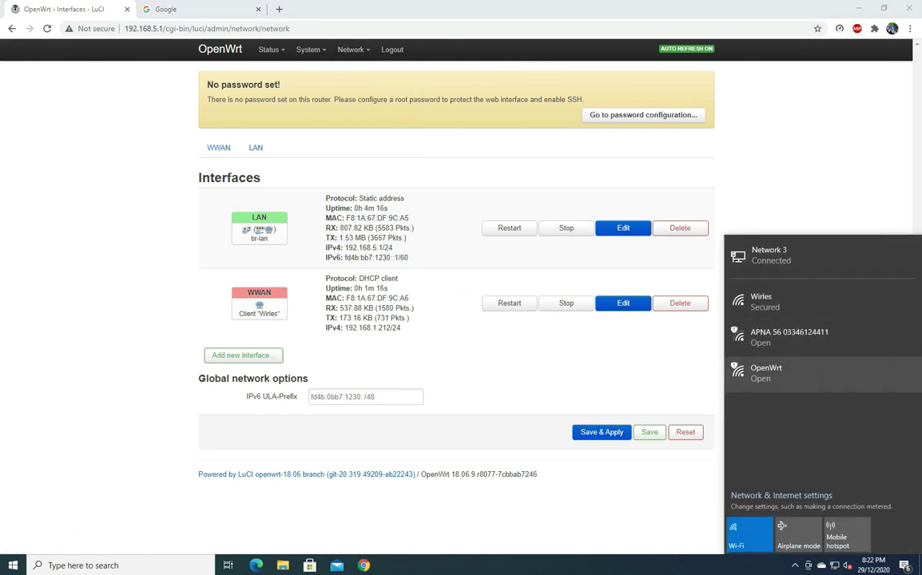
Step: Go to Network > Wireless and edit the Master 'OpenWrt' access point
mouse_move(351, 50)
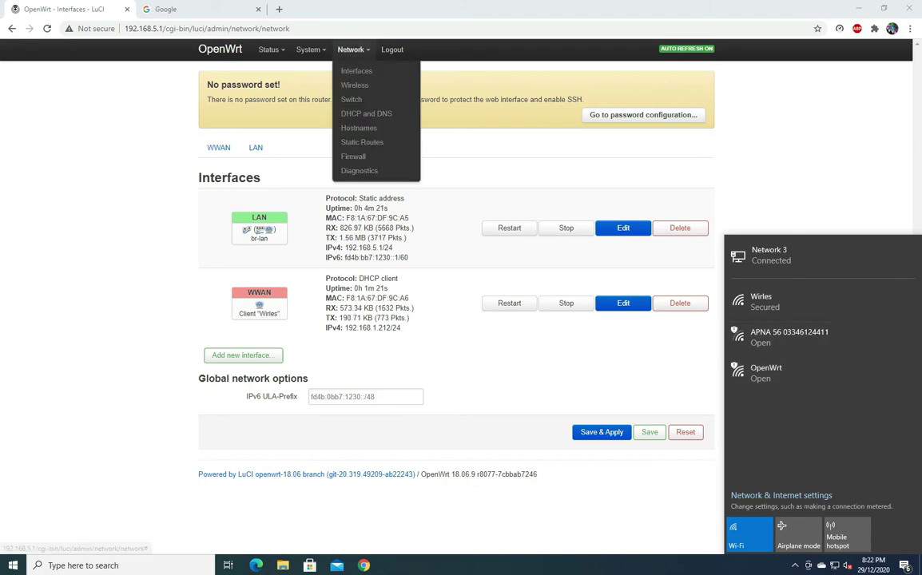
click(354, 84)
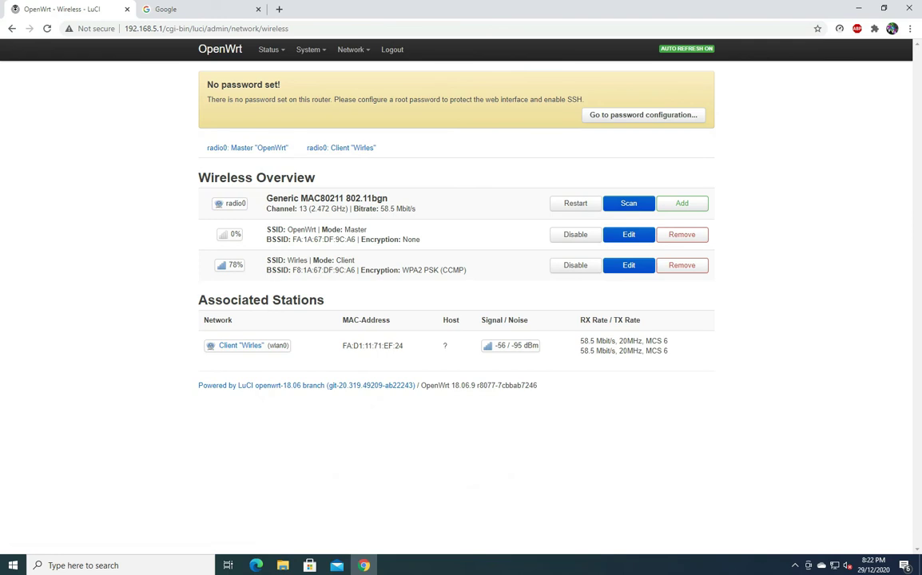
click(575, 203)
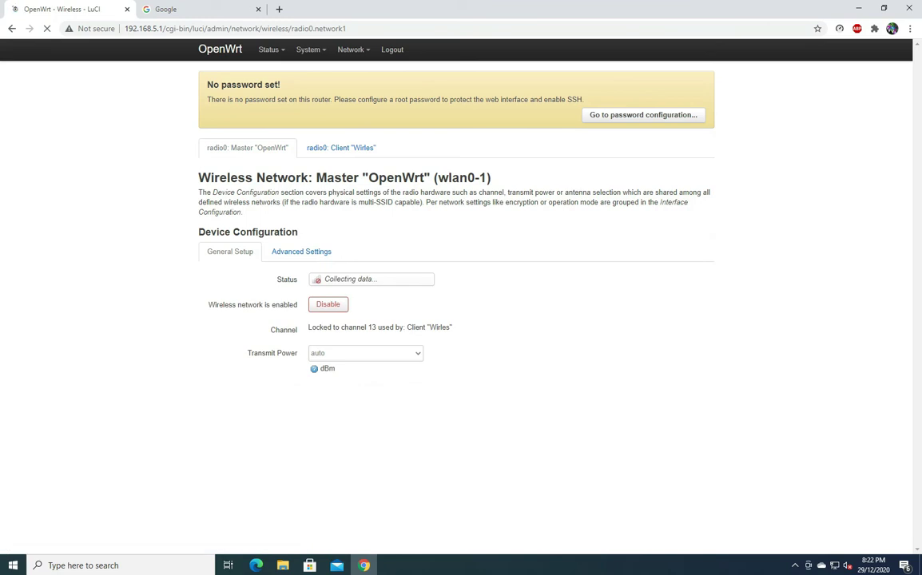
Step: Extend the ESSID from 'OpenWrt' to 'OpenWrt Abc'
scroll(461, 304, down, 1)
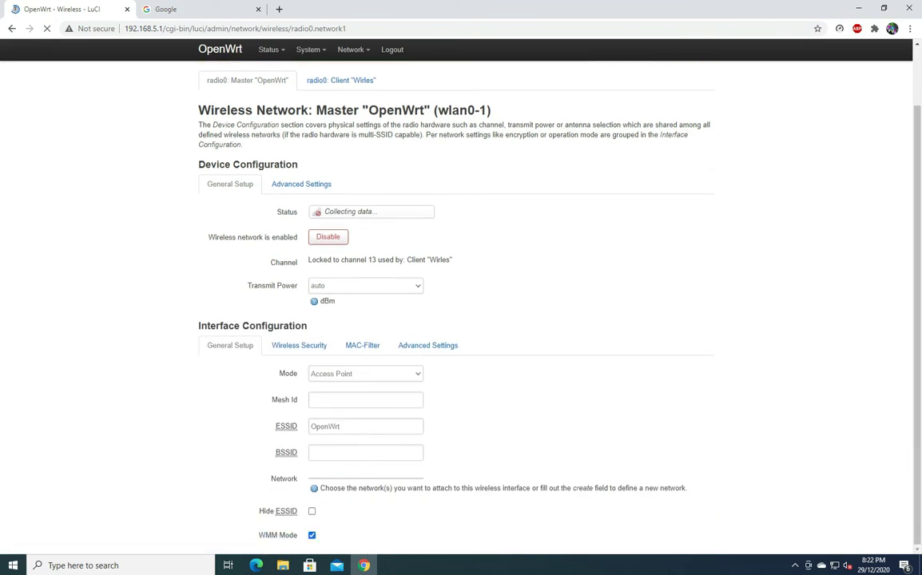
scroll(461, 304, down, 1)
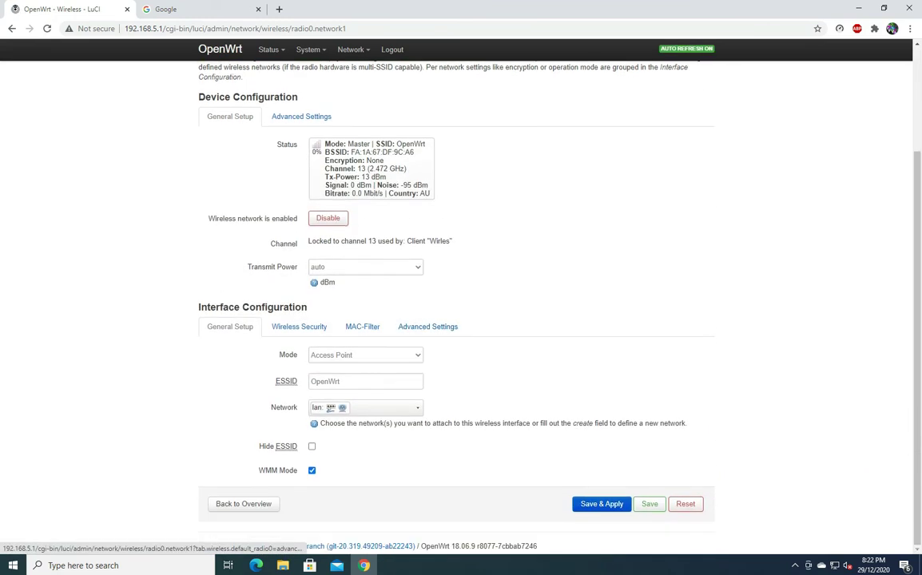
double_click(325, 381)
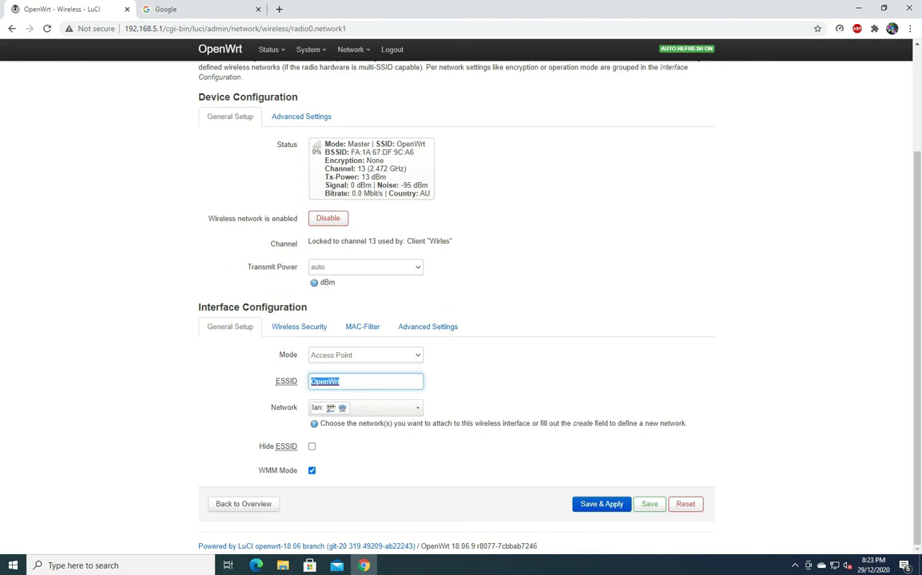
click(341, 381)
text(Abc)
Step: Set the access point's encryption to WPA-PSK/WPA2-PSK Mixed Mode with a passphrase, then save & apply
click(298, 326)
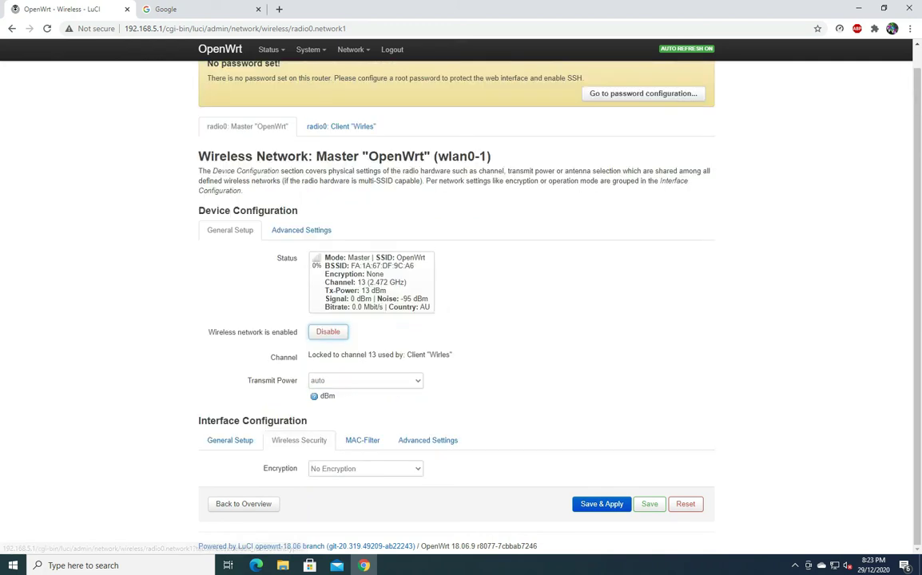
click(352, 469)
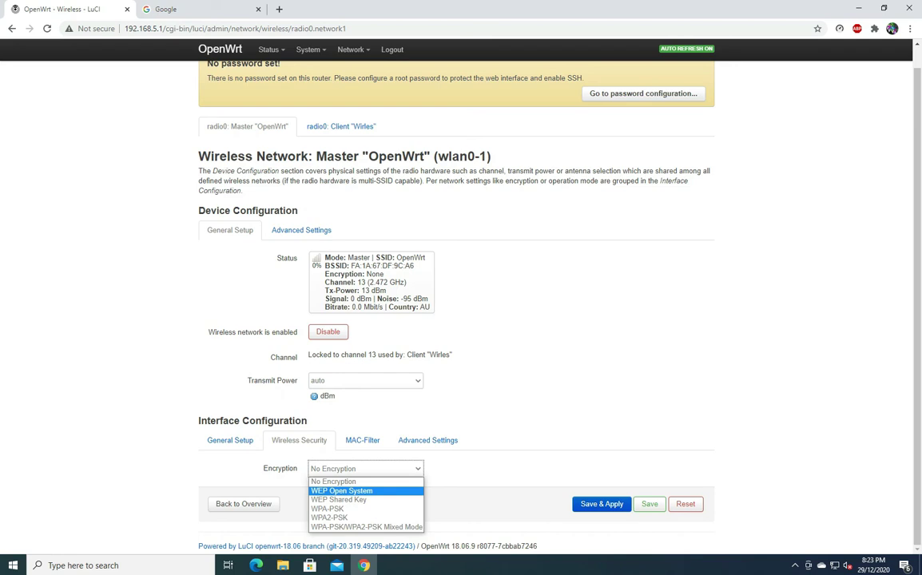
click(366, 527)
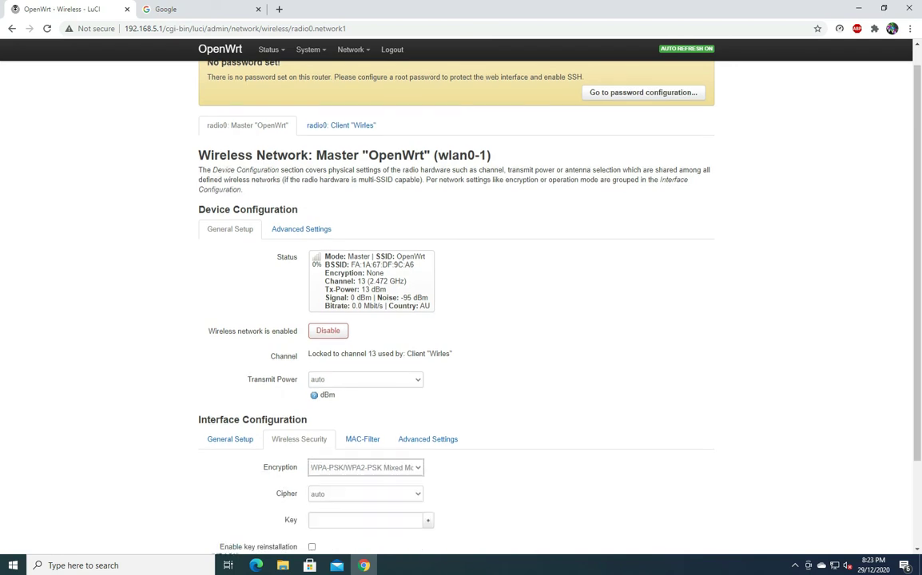
scroll(455, 303, down, 1)
click(365, 449)
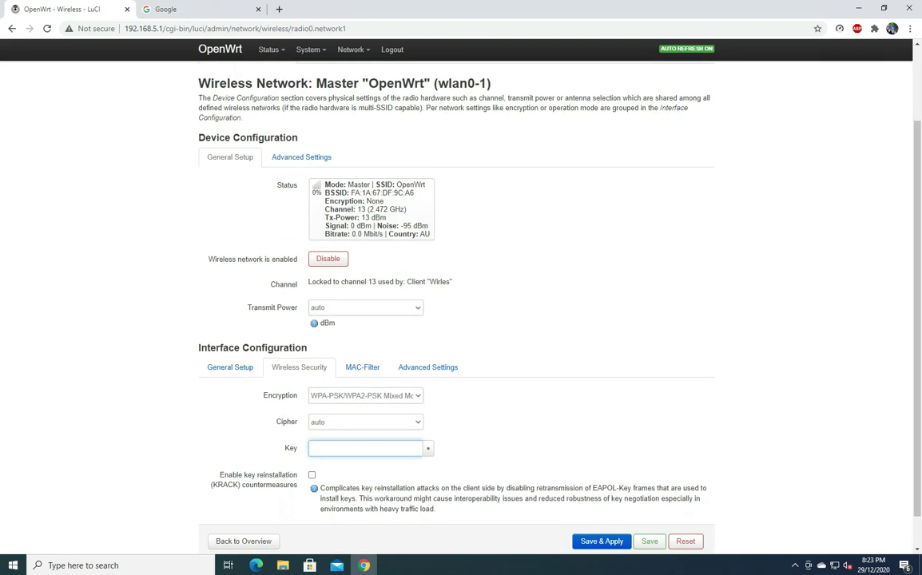
text(password)
scroll(503, 275, down, 1)
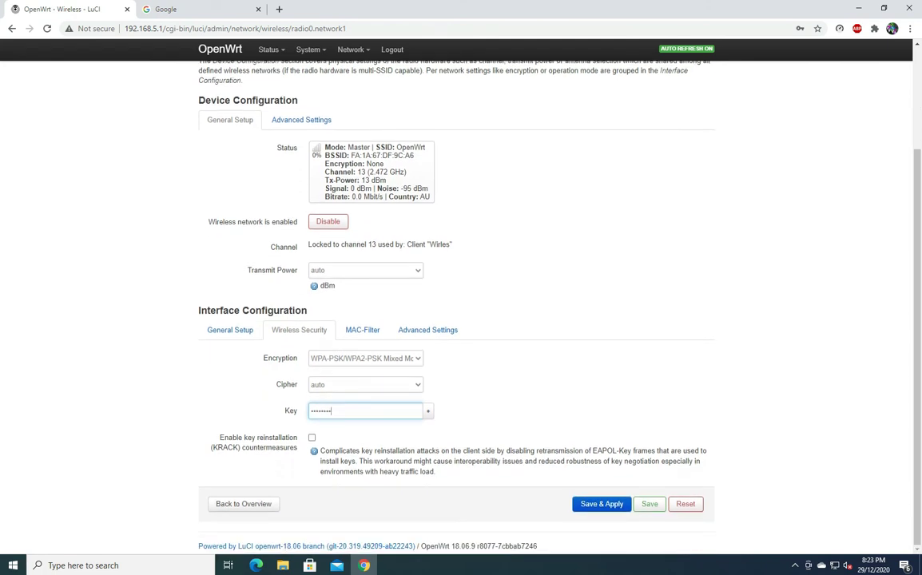
key(Return)
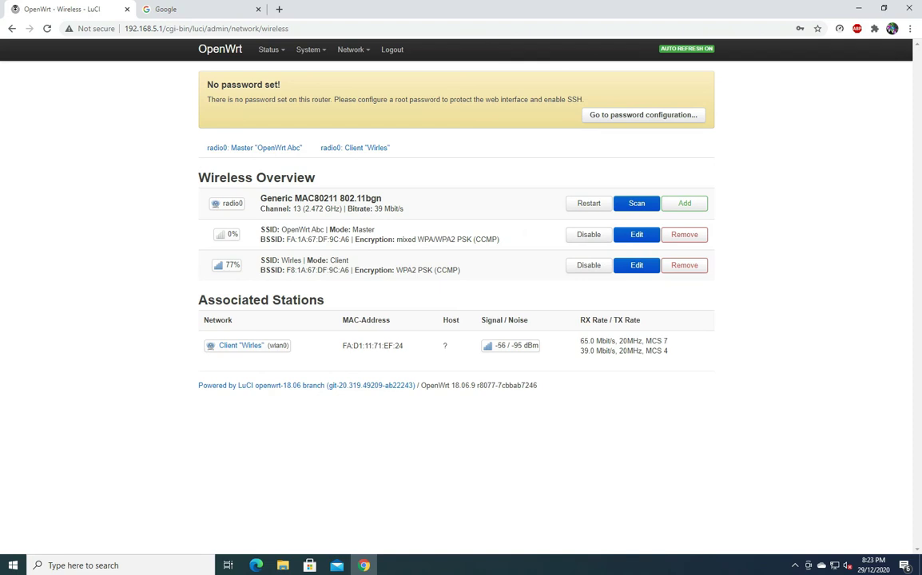
Step: Connect the PC to OpenWrt Abc with its security key and allow discoverability
double_click(372, 345)
drag(591, 351, 206, 346)
click(834, 566)
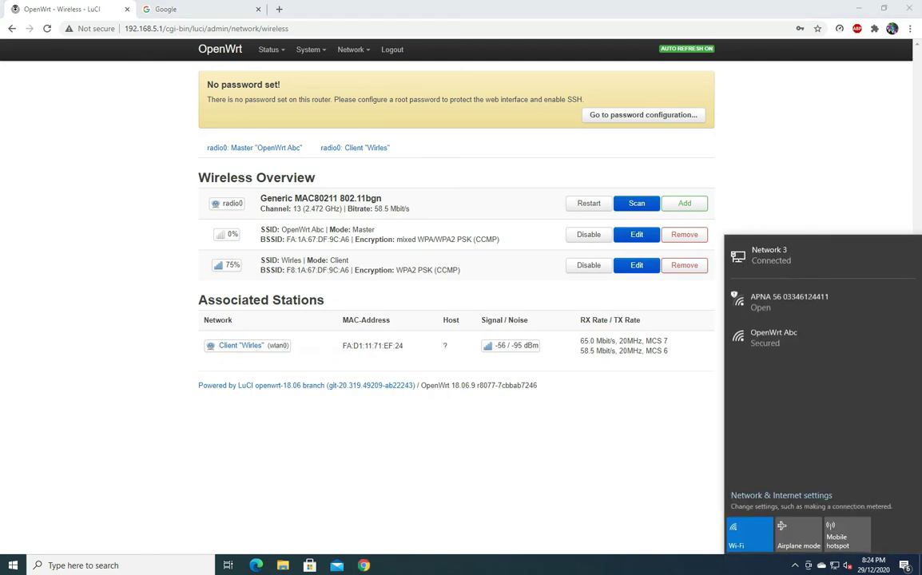
click(773, 337)
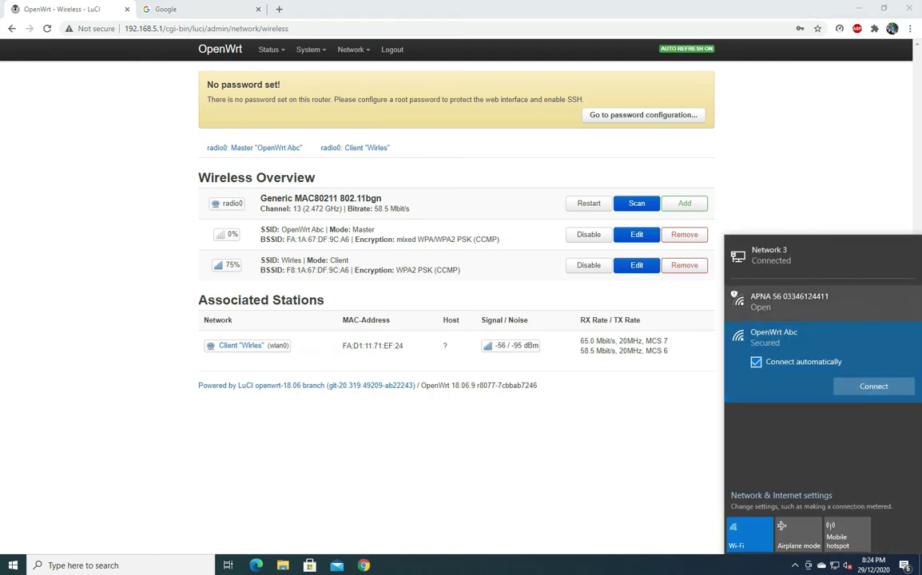
click(874, 386)
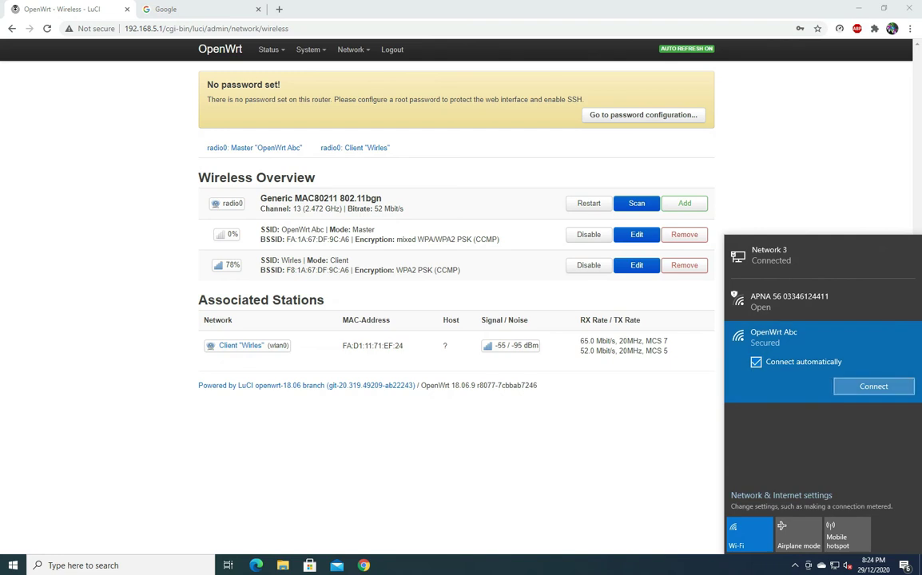
text(********)
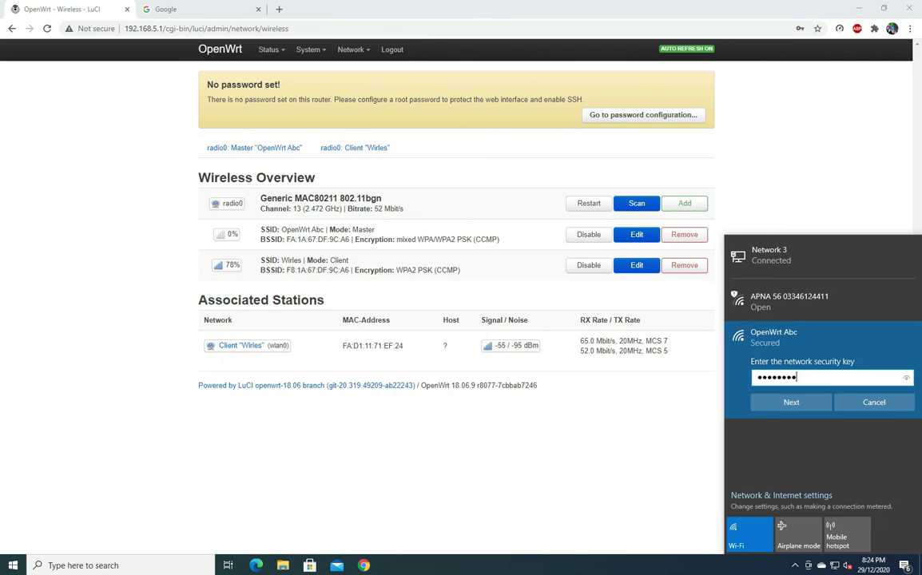
key(Return)
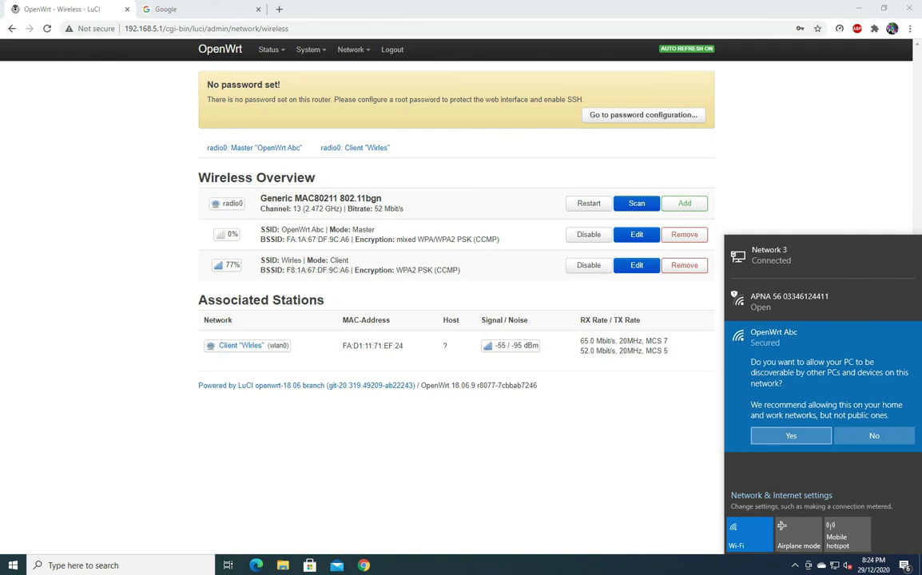
key(Return)
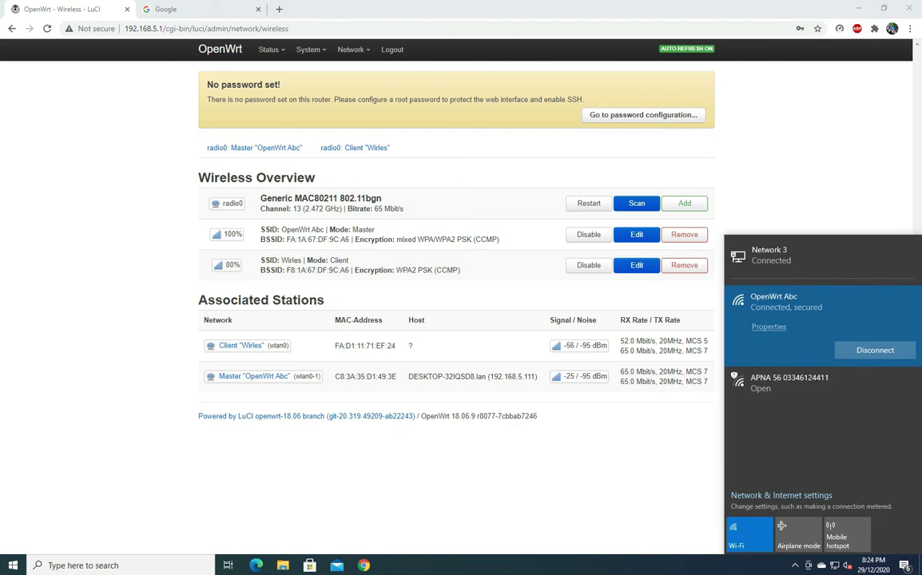
Step: Close the Wi-Fi flyout, reopen it to confirm the connection, and close it again
key(Escape)
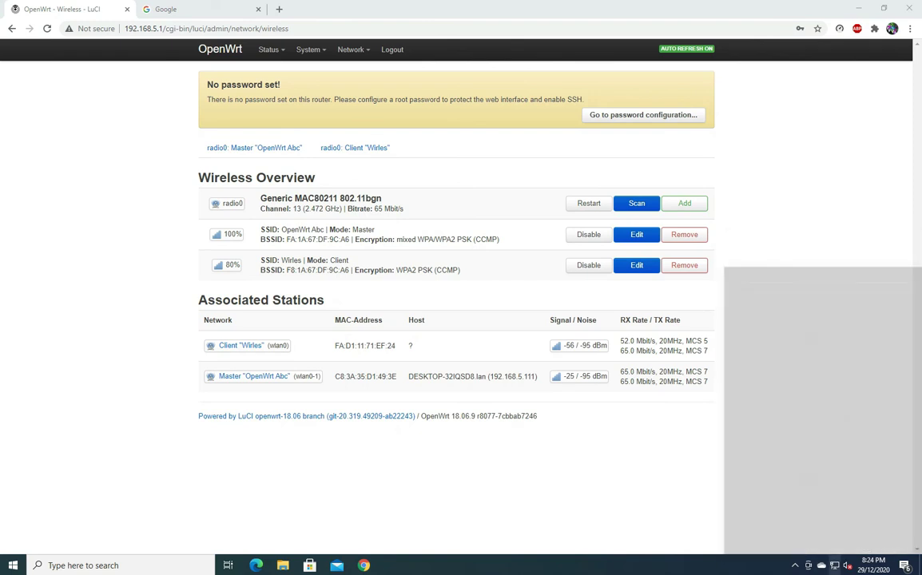
click(821, 565)
key(Escape)
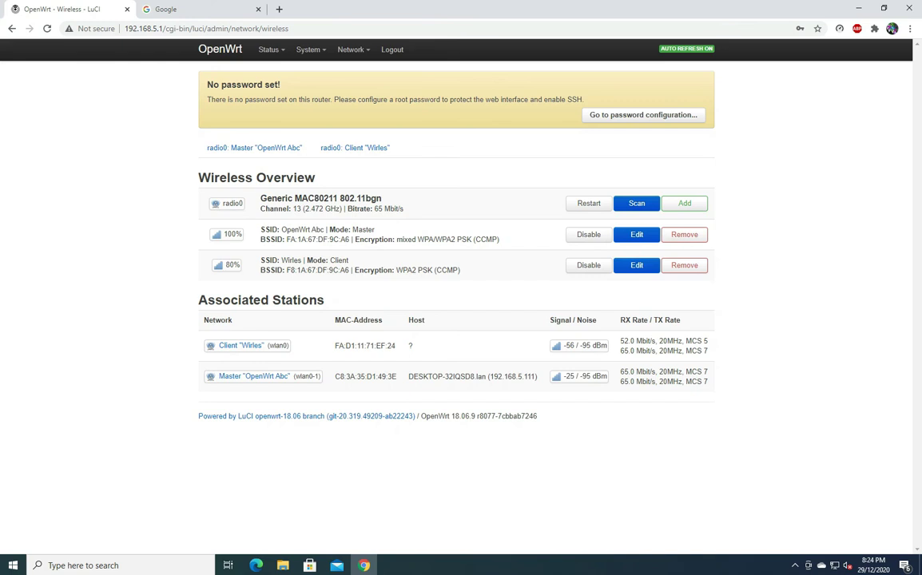
drag(426, 377, 208, 375)
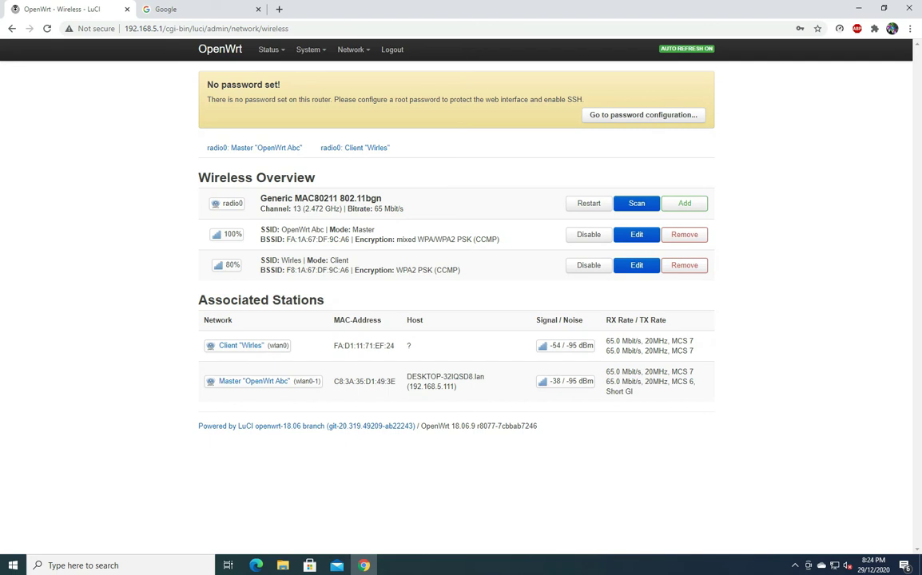
key(ctrl+Tab)
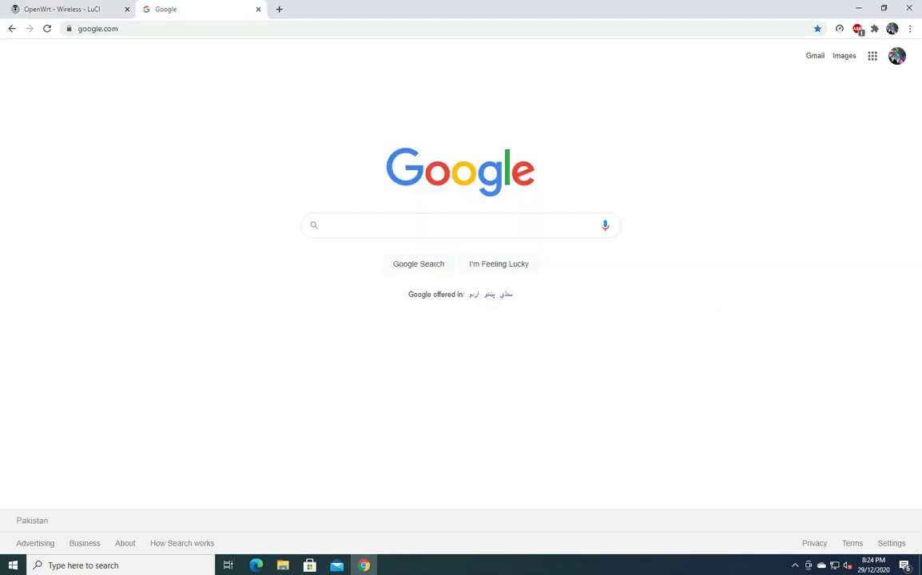
key(F5)
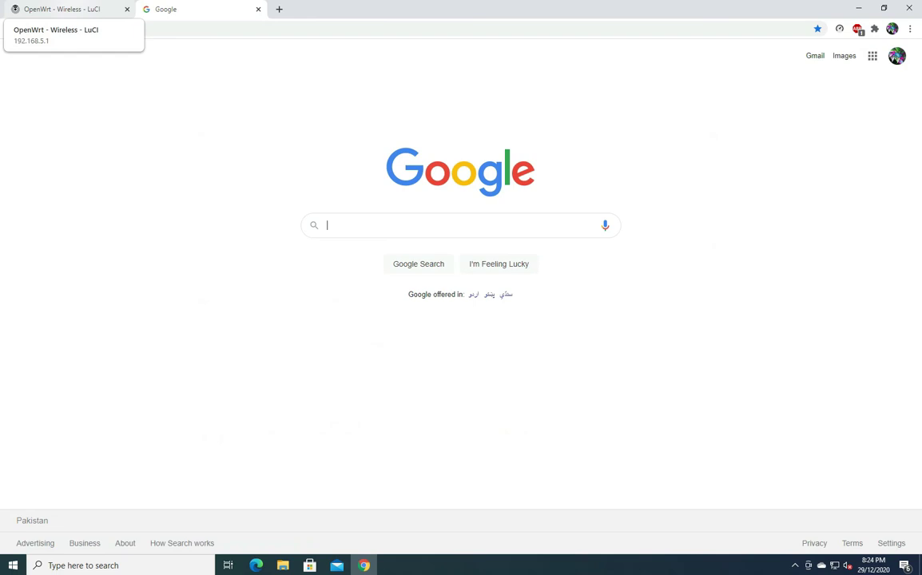
click(60, 9)
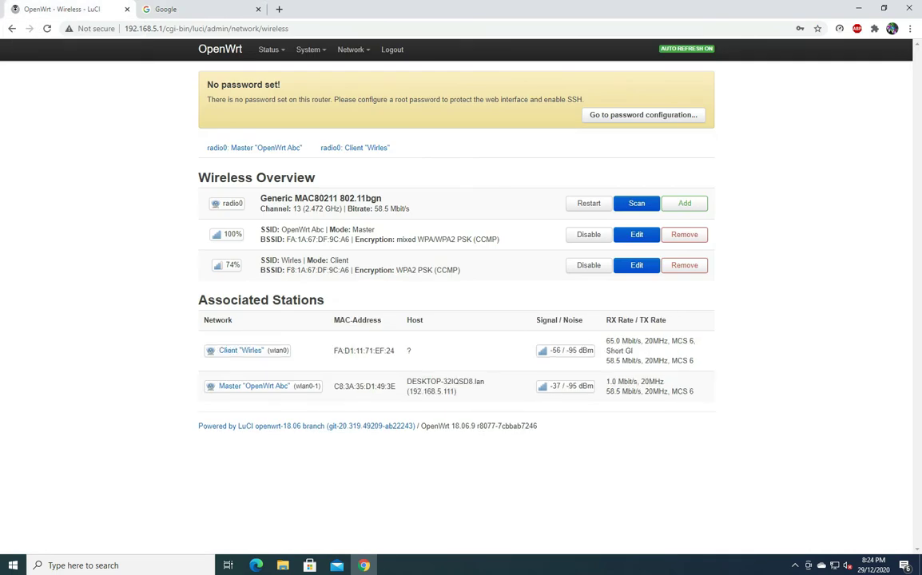